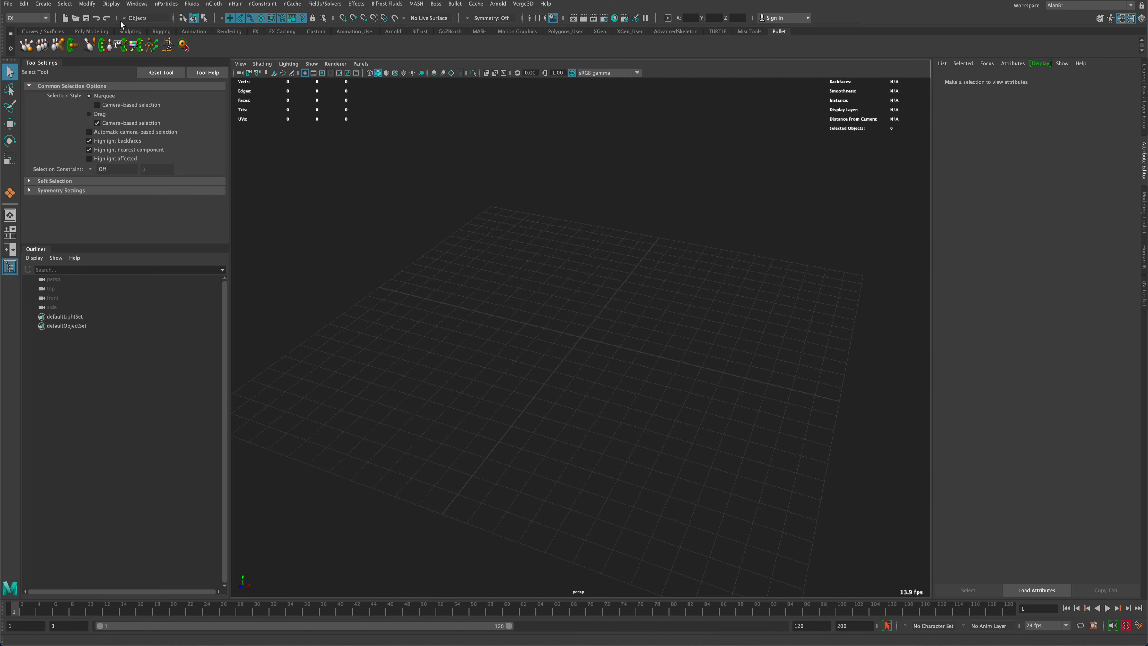
Confirm bullet.bundle is Loaded and Auto load in the Plug-in Manager, then close it.
click(136, 3)
mouse_move(168, 90)
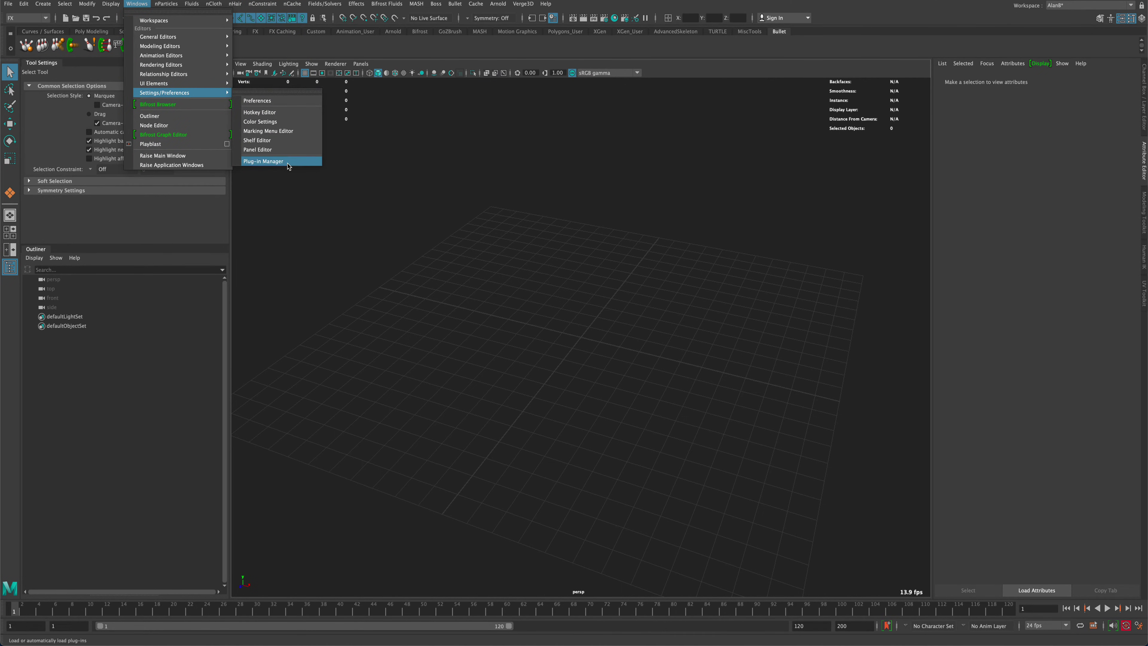
click(267, 160)
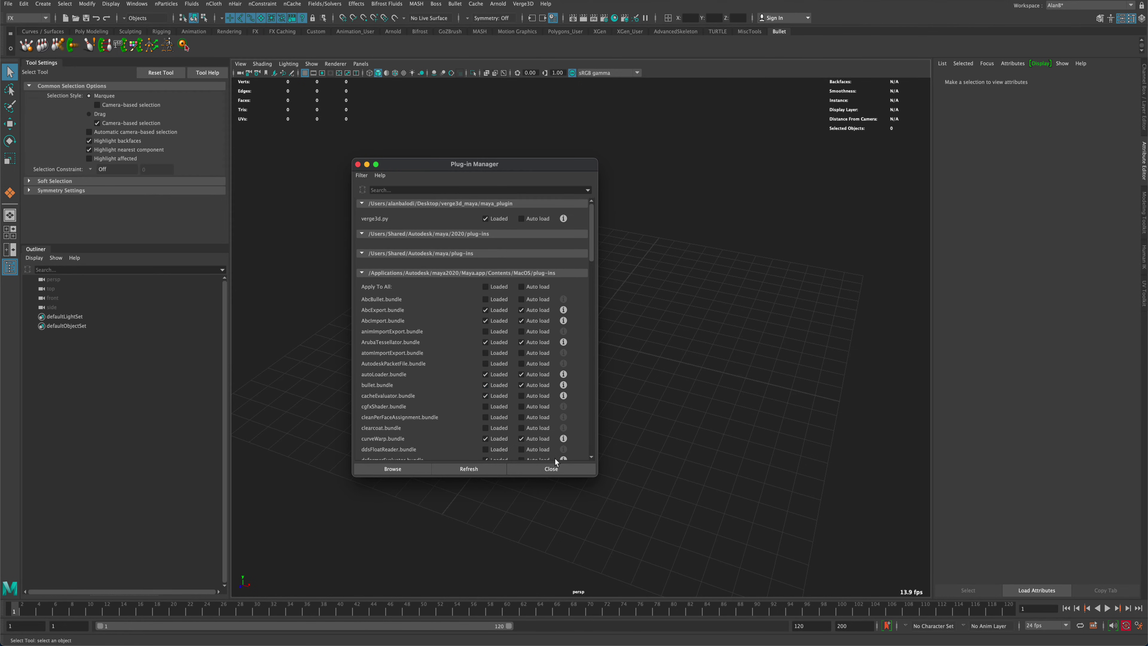
click(551, 468)
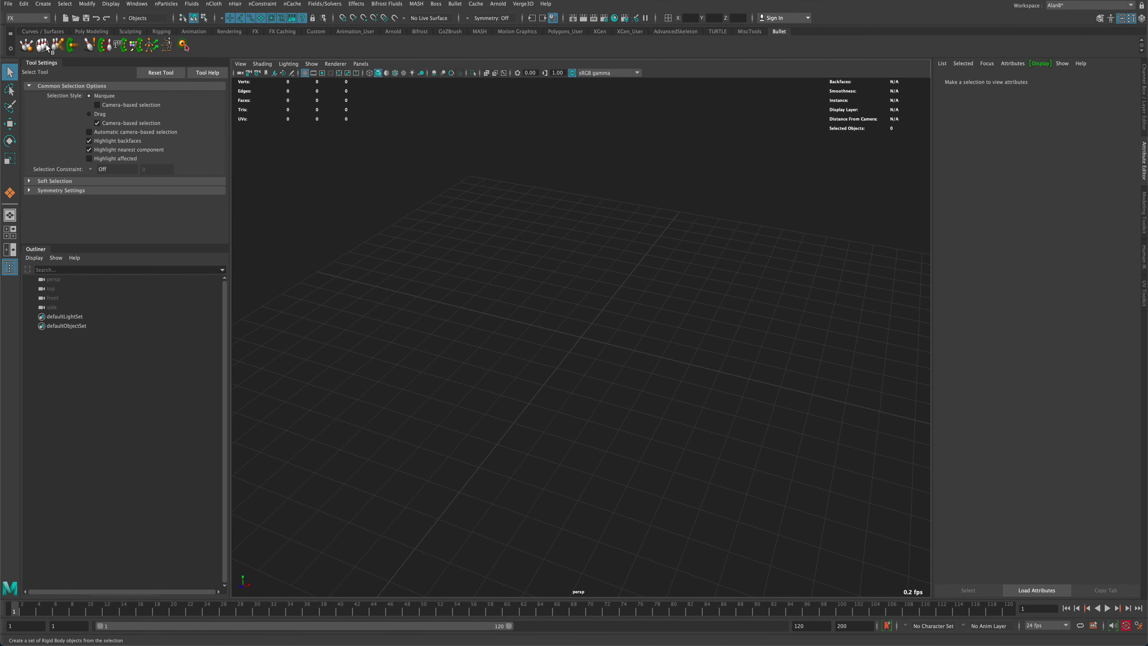
Place polygon cube pCube1 on the grid and scale it uniformly to about 3.8.
alt+drag(347, 238, 502, 357)
click(88, 32)
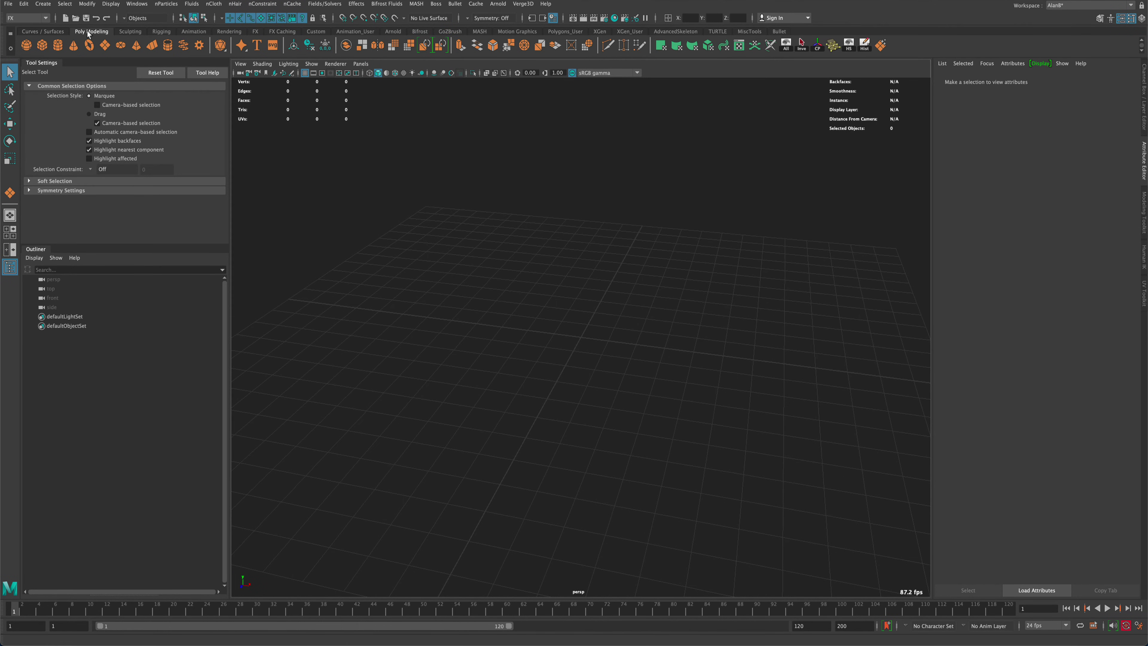
click(42, 45)
click(583, 341)
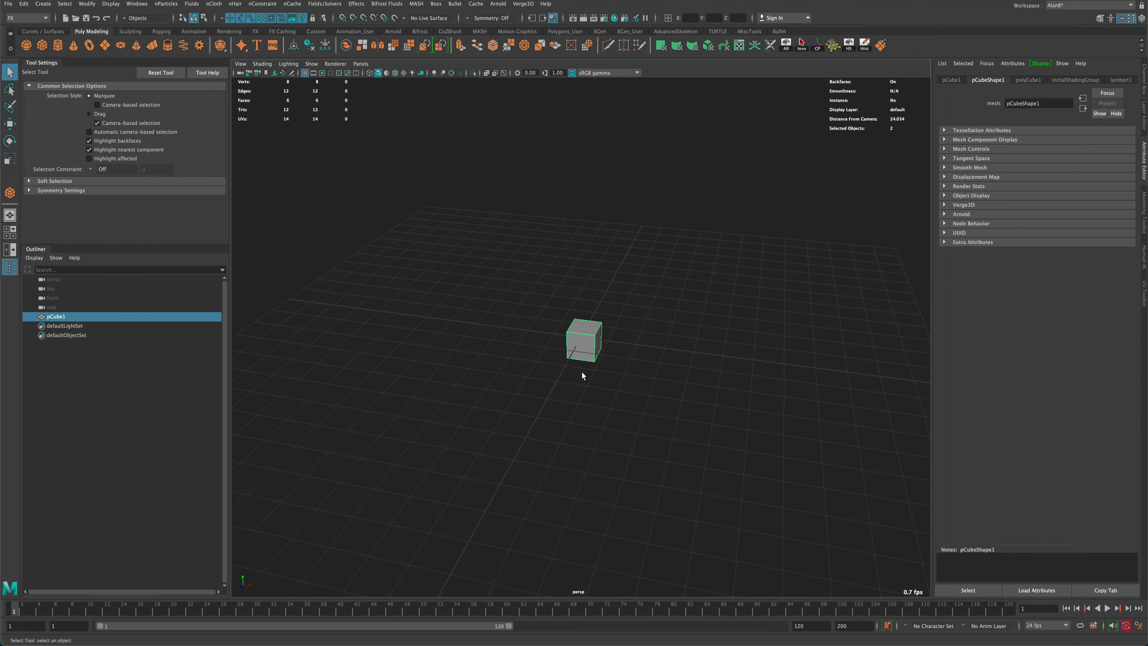
click(8, 159)
drag(582, 338, 679, 405)
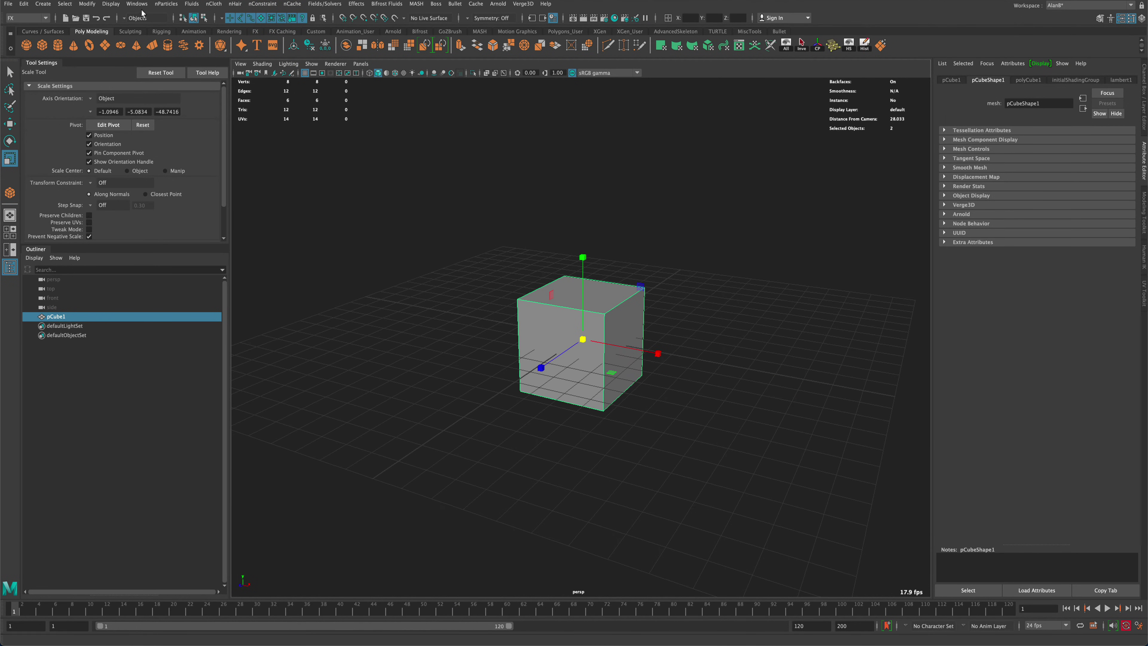
Smooth pCube1 into a sphere with Mesh > Smooth from the Modeling menu set.
click(44, 18)
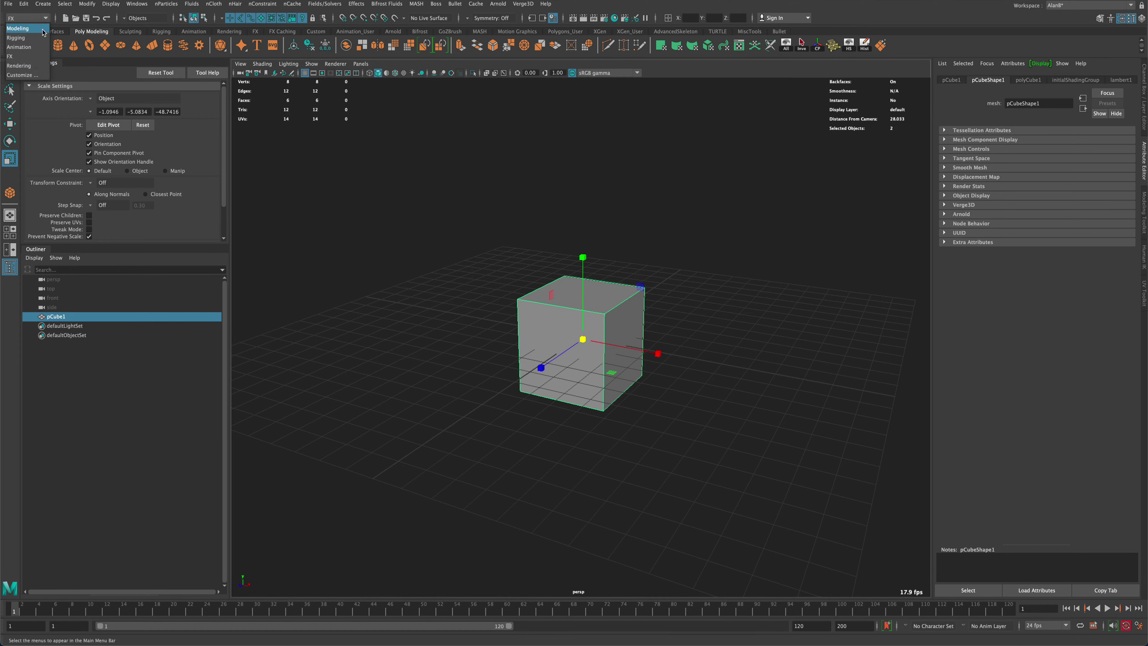
click(40, 28)
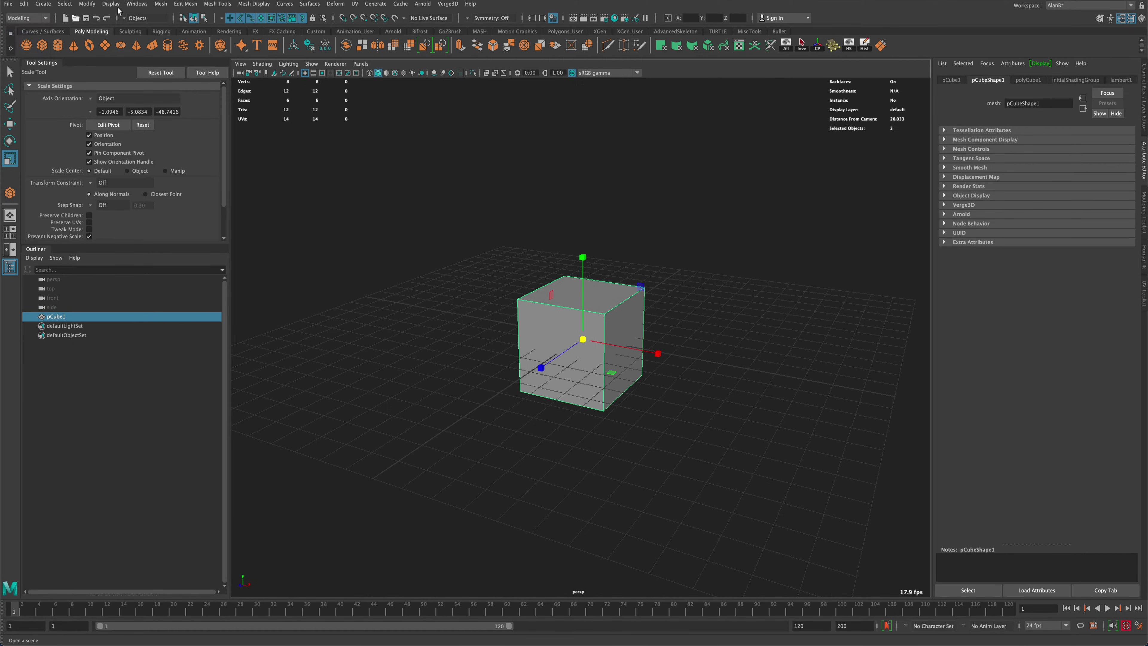
click(162, 4)
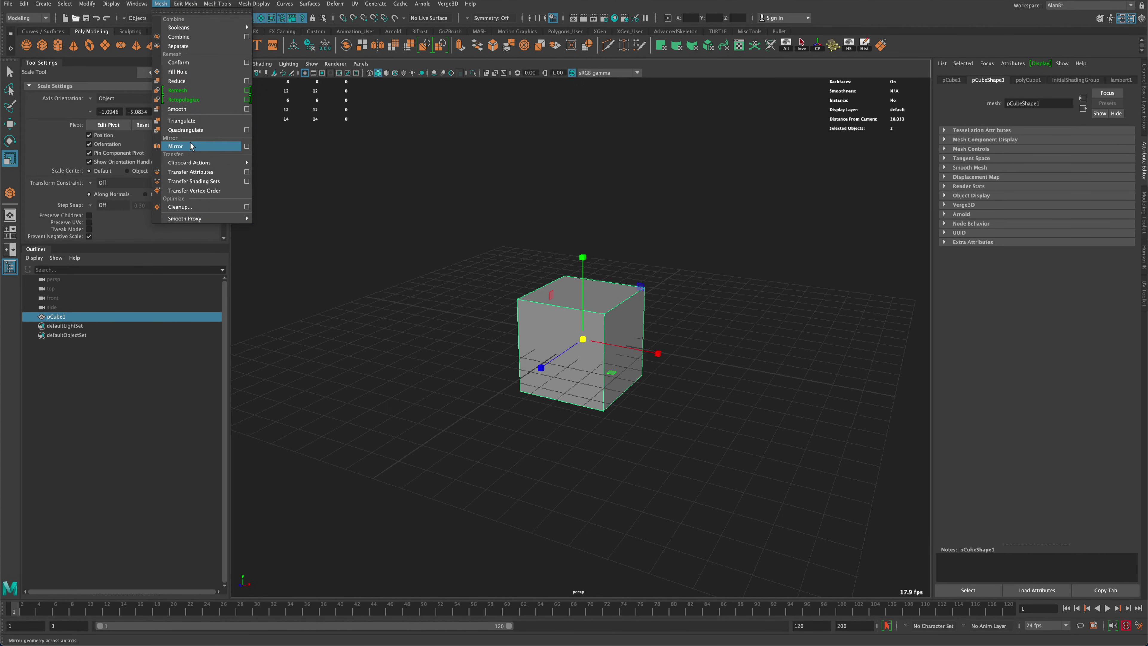
click(188, 108)
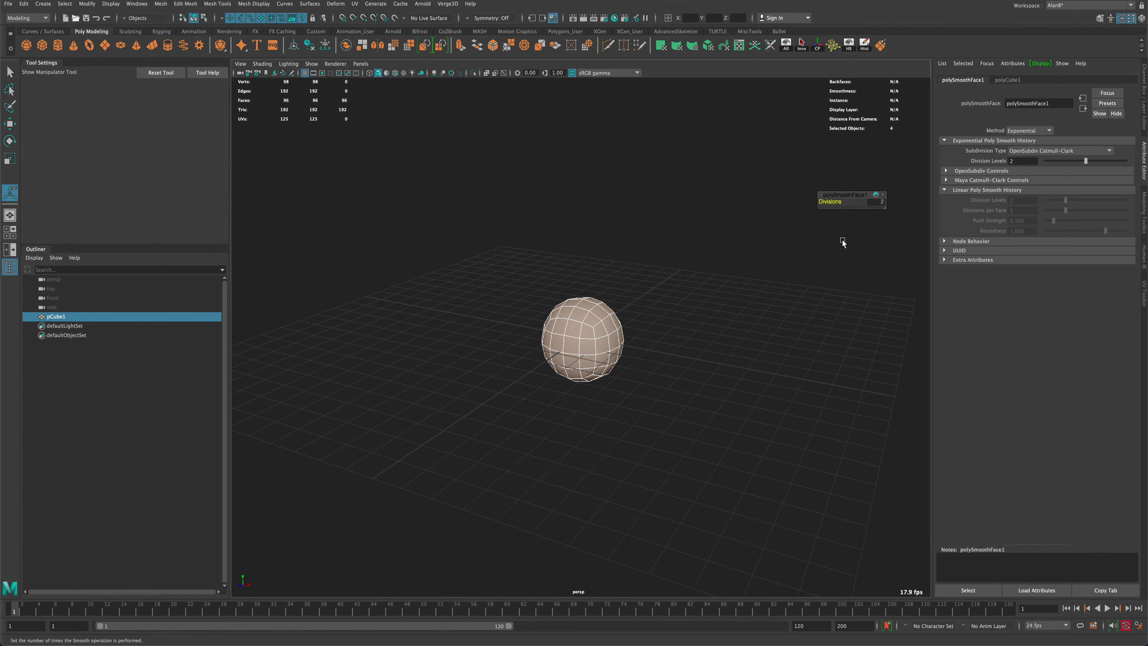
Raise the smoothed sphere along Y so it sits above the grid.
click(10, 72)
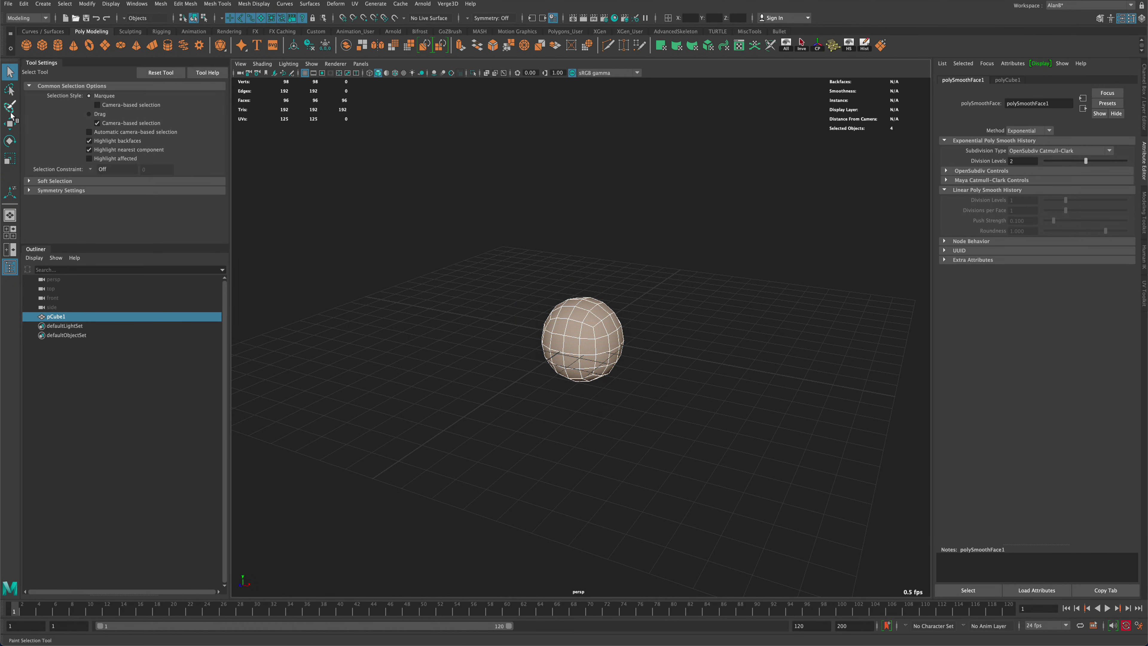
click(10, 124)
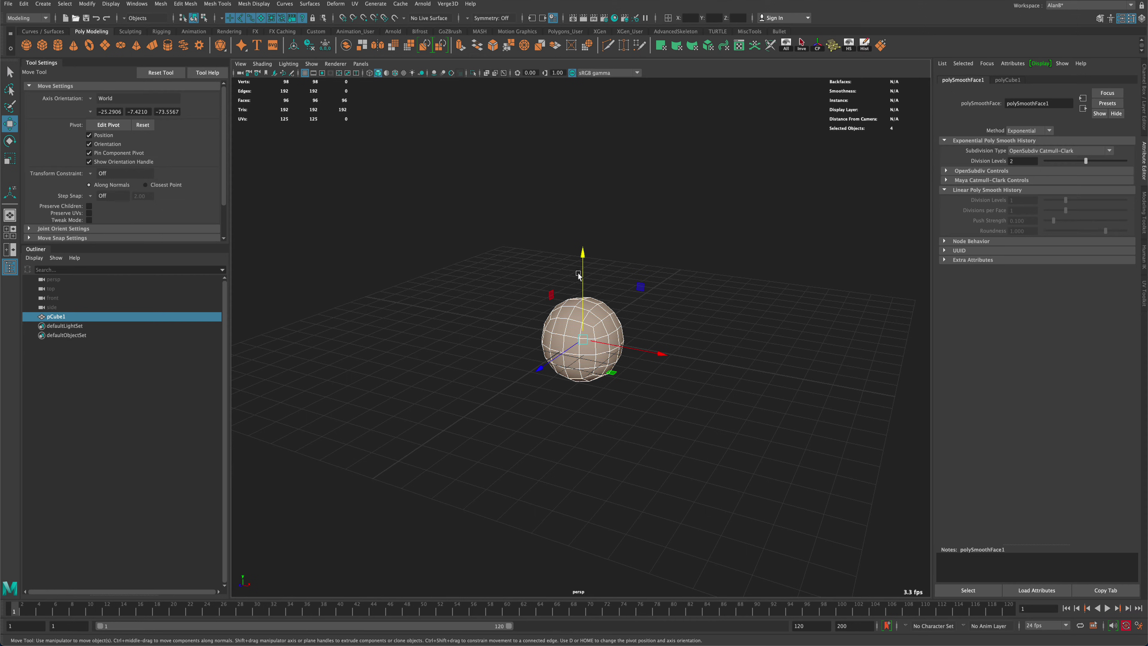
drag(582, 276, 586, 131)
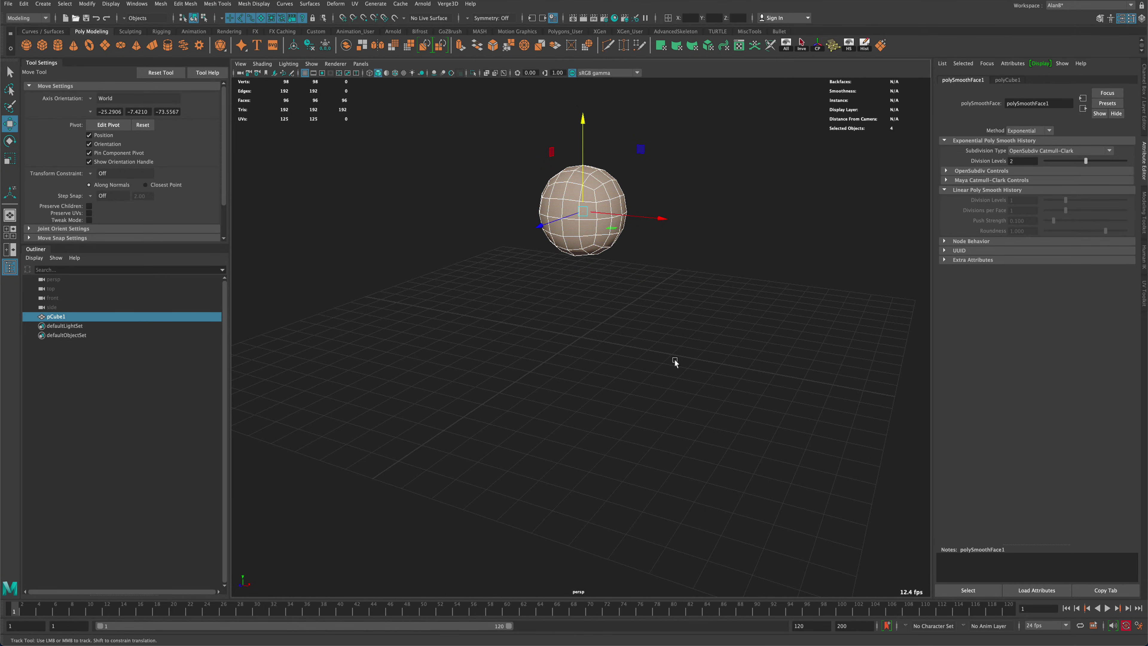
scroll(673, 360, down, 3)
mouse_move(673, 366)
alt+mouse_down()
mouse_move(635, 374)
mouse_move(652, 369)
alt+mouse_up()
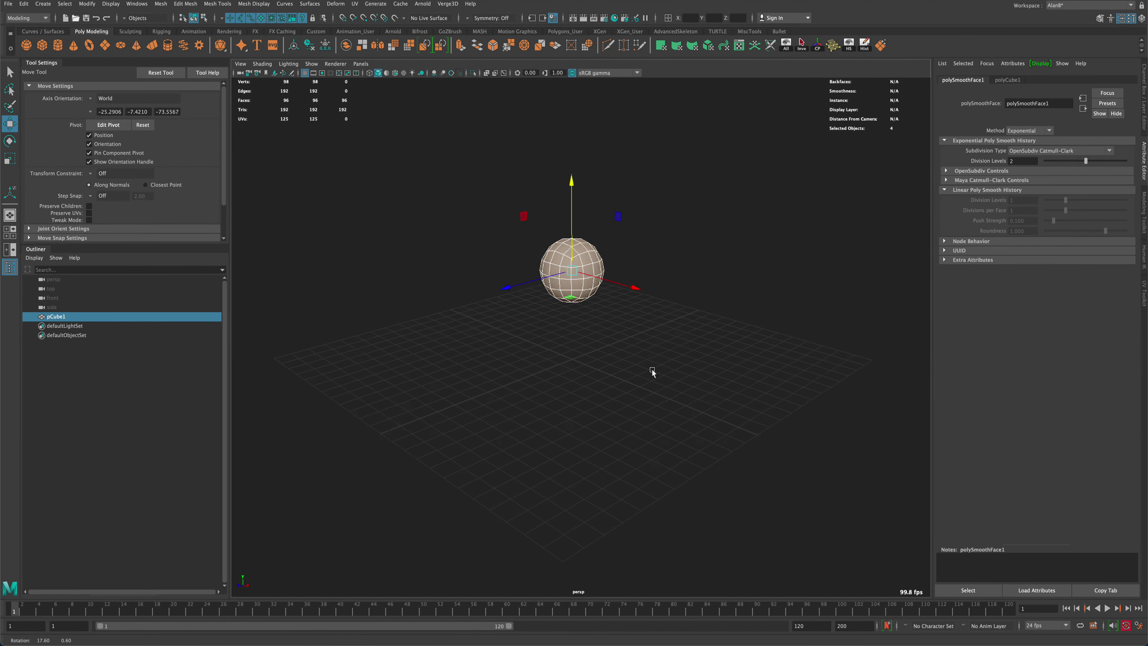
Scale the sphere up slightly and turn on wireframe-on-shaded display.
key(r)
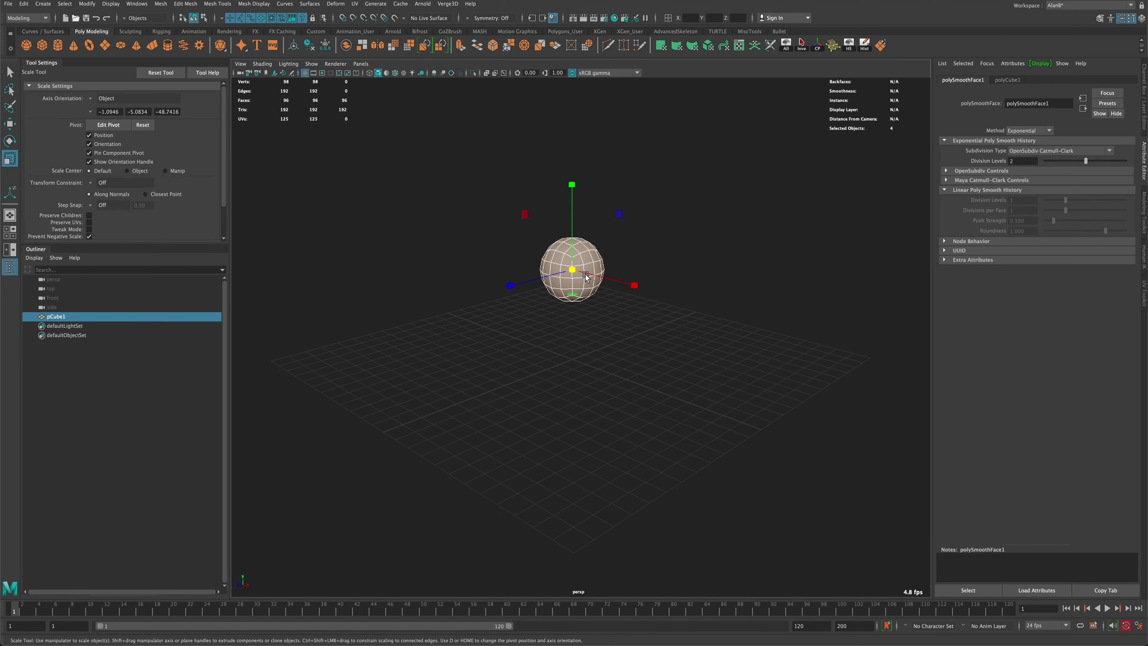
drag(574, 267, 603, 260)
click(456, 274)
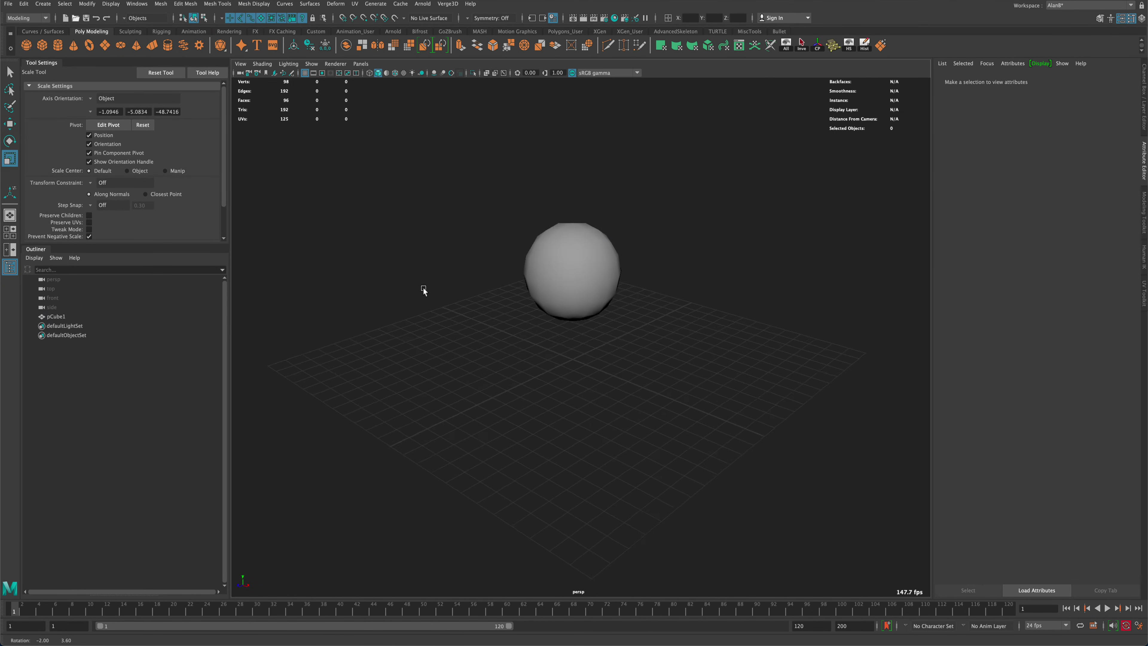
click(395, 72)
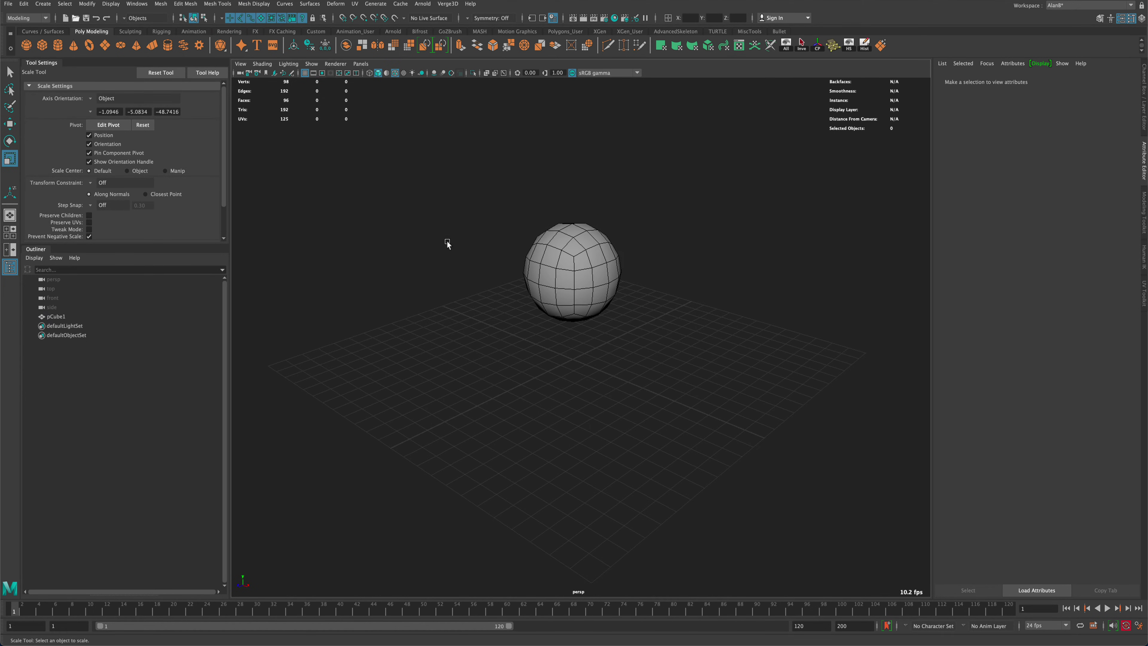
alt+drag(446, 244, 446, 270)
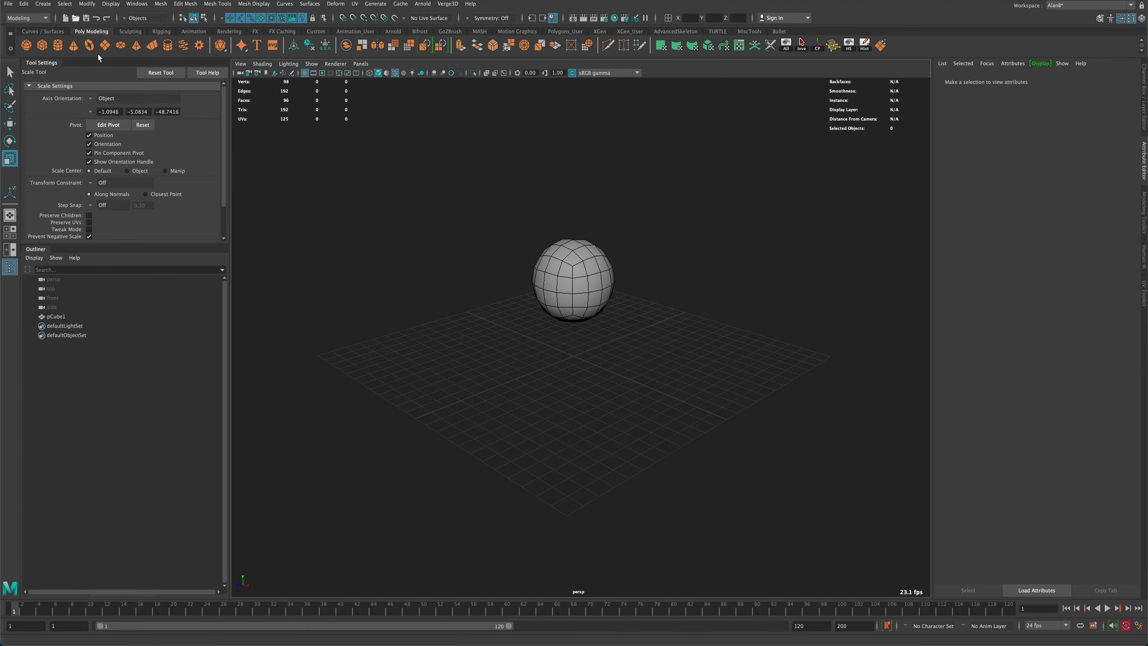
Draw a large polygon plane pPlane1 beneath the sphere, then select the sphere.
click(105, 45)
drag(574, 360, 849, 629)
key(q)
alt+drag(368, 222, 461, 205)
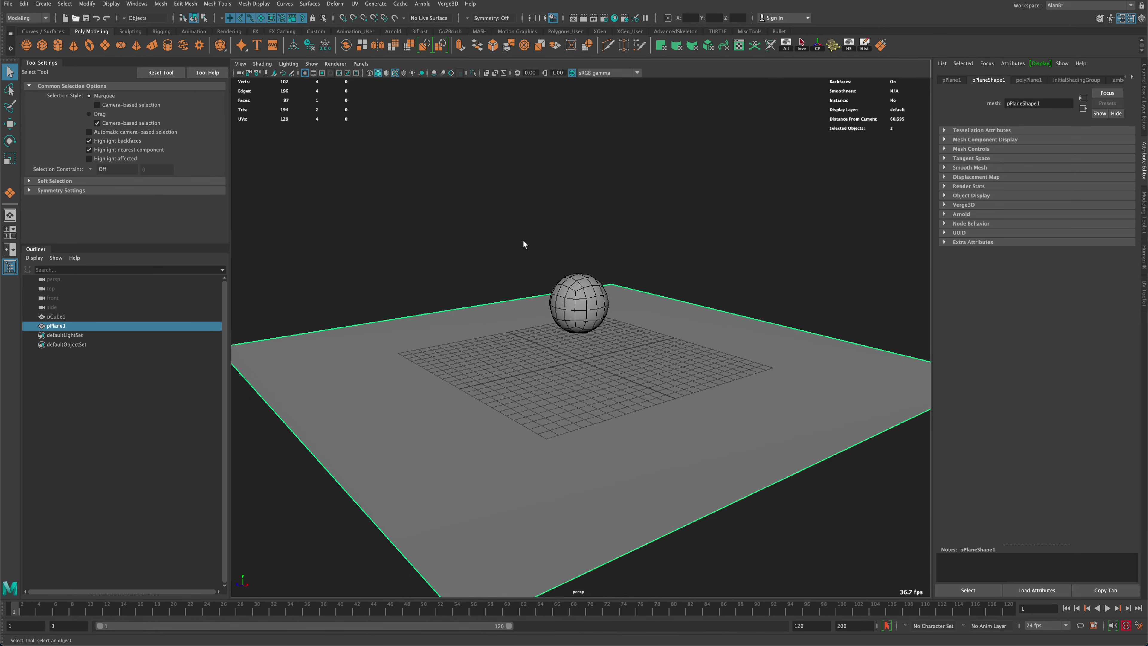
alt+drag(522, 241, 508, 234)
click(573, 290)
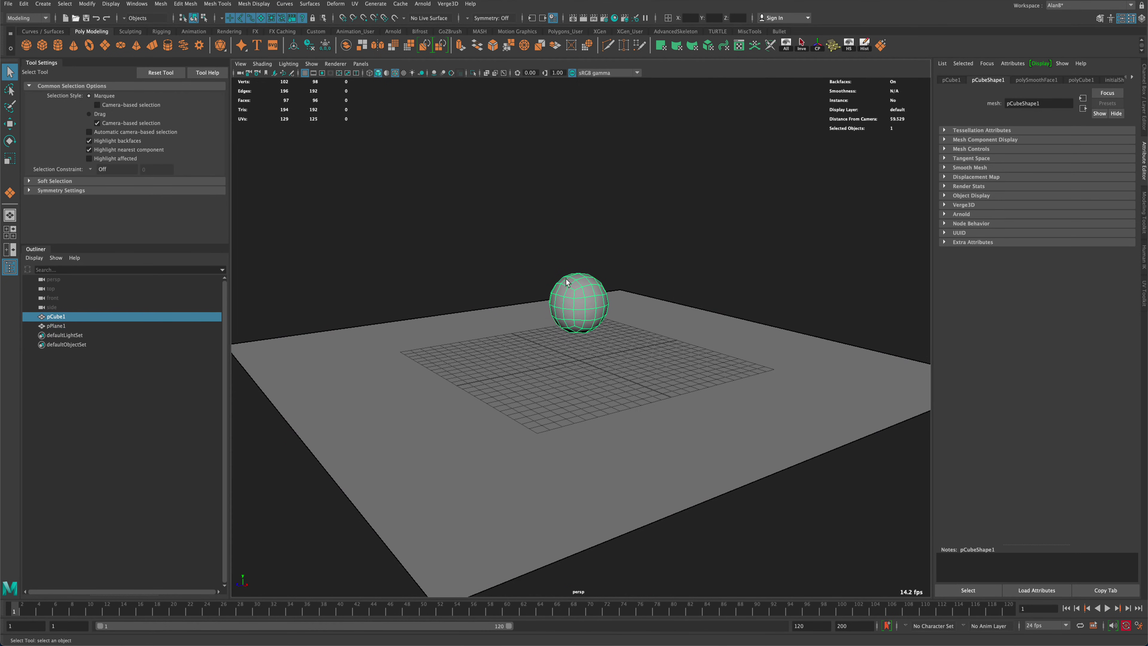
alt+drag(565, 279, 474, 223)
scroll(485, 224, up, 3)
Open Effects > Shatter options in the FX menu set and select the shard count of 10.
click(46, 18)
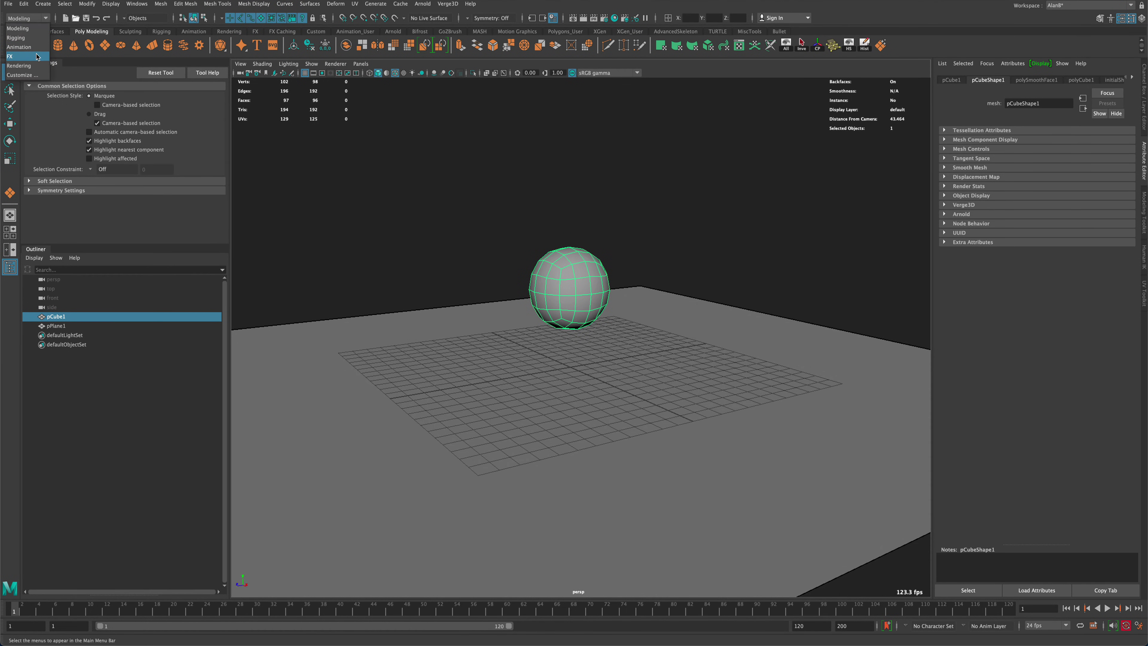
click(10, 57)
click(357, 4)
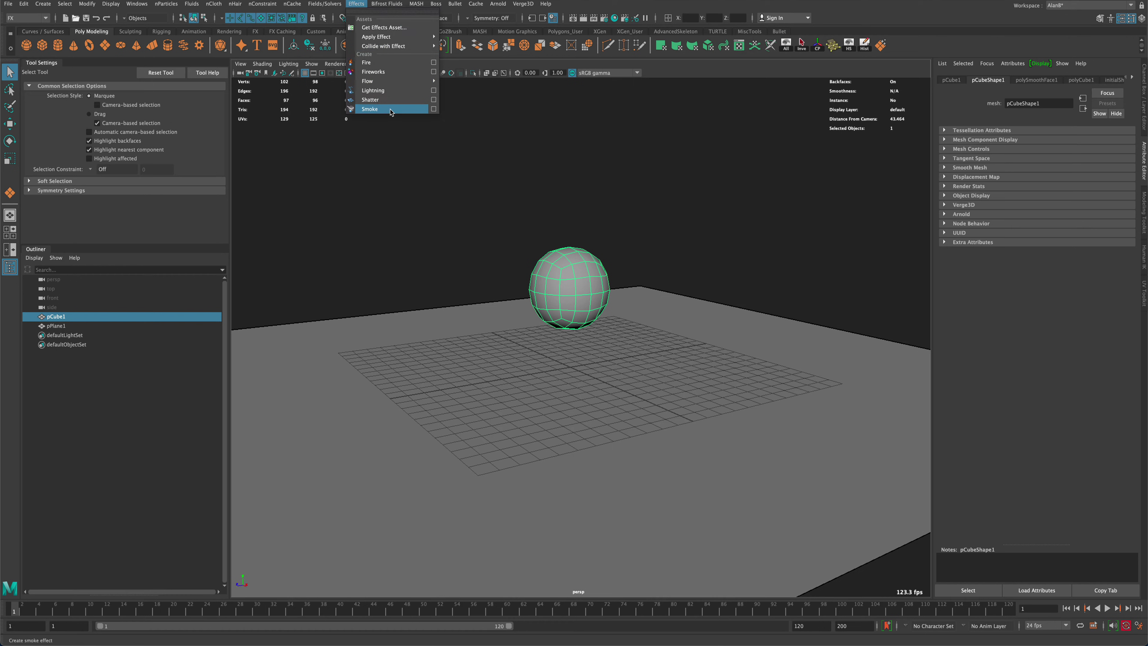
click(433, 100)
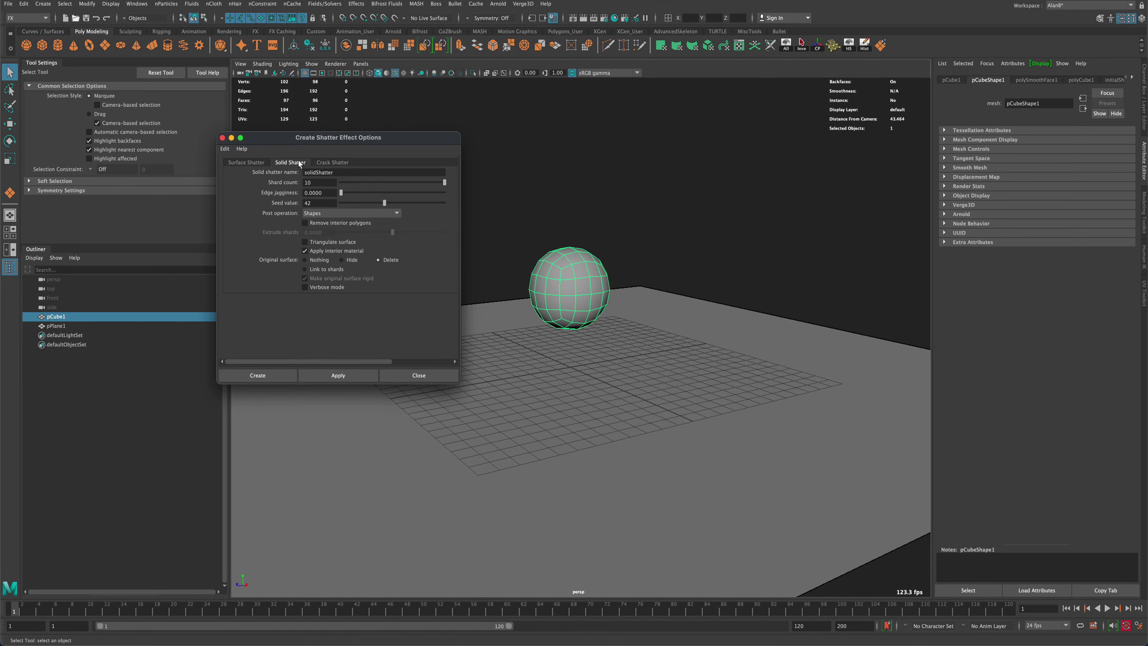
drag(286, 141, 308, 111)
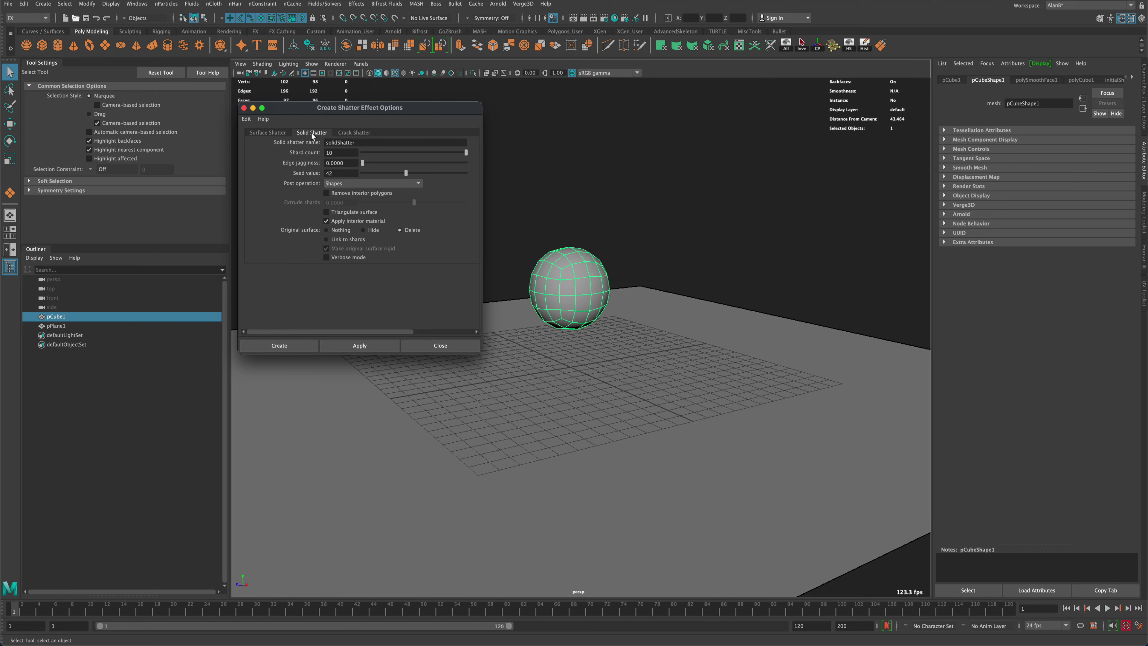
click(340, 153)
drag(340, 153, 315, 153)
Apply the Solid Shatter settings and delete the sphere's construction history.
click(287, 346)
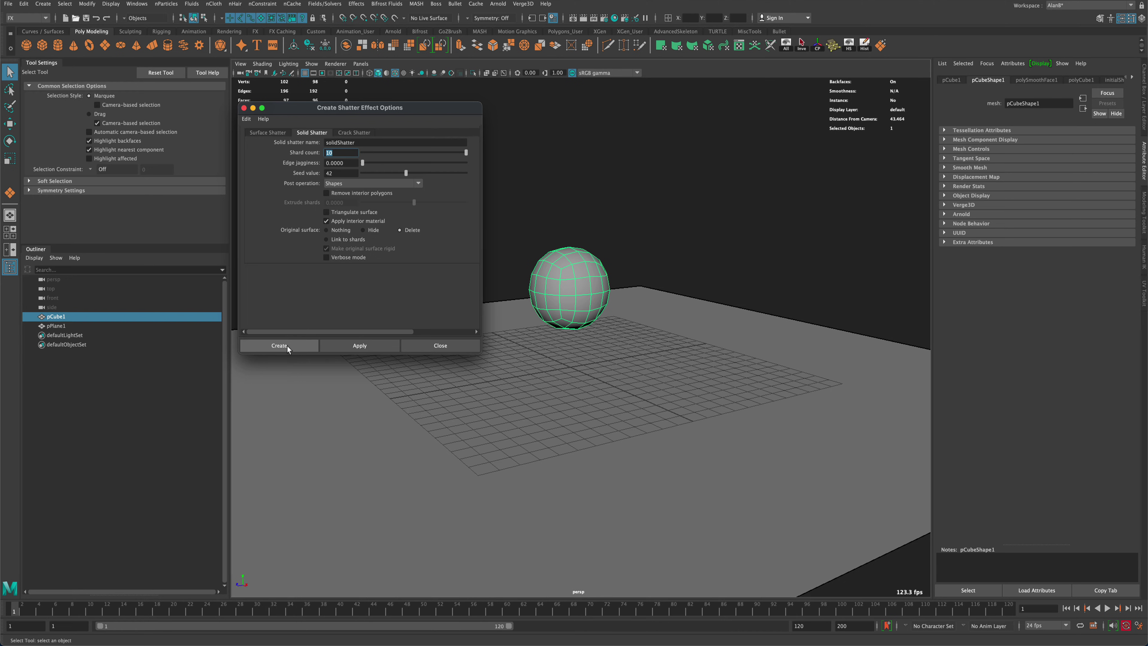
click(864, 44)
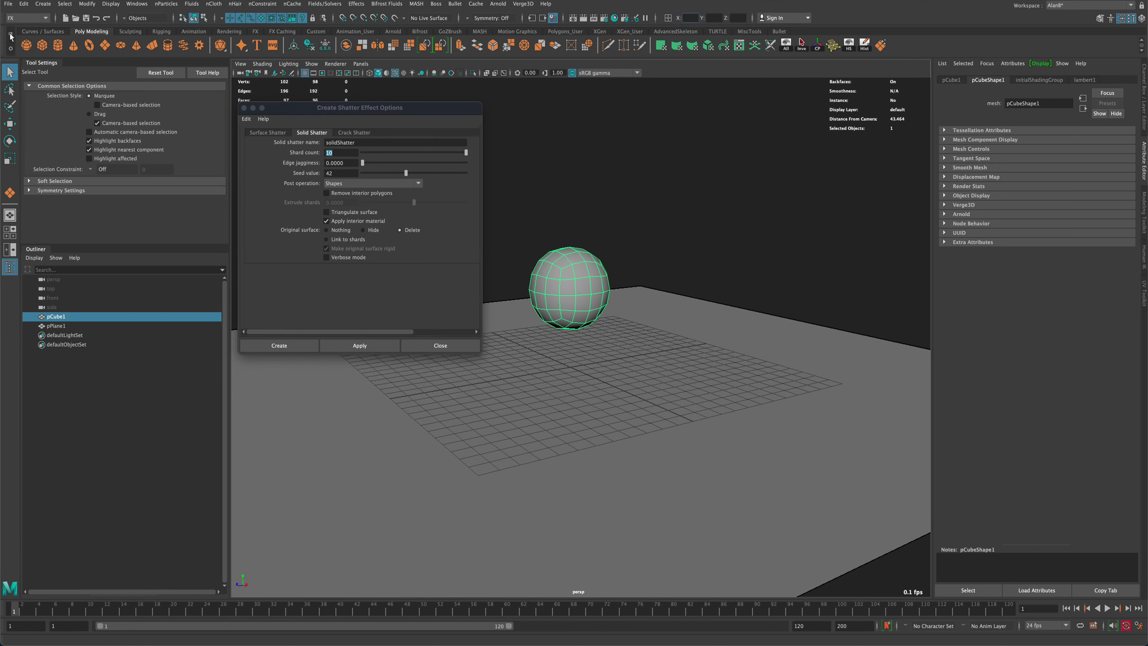
click(23, 3)
Delete the sphere's history by type and create the 10-shard solid shatter.
mouse_move(79, 113)
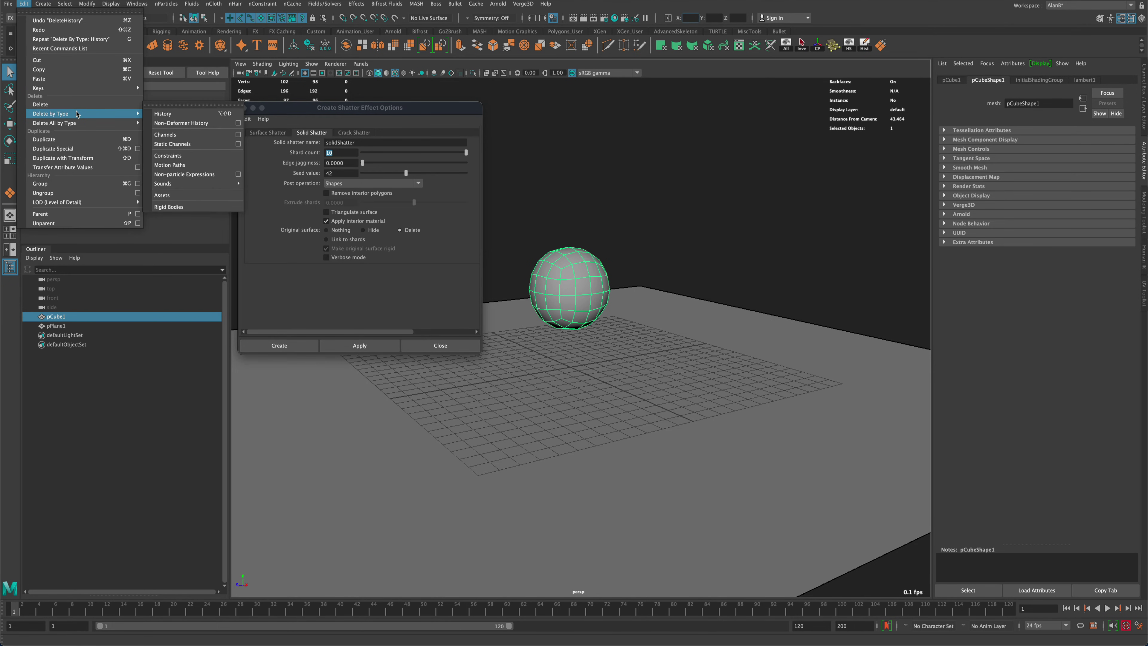
click(163, 113)
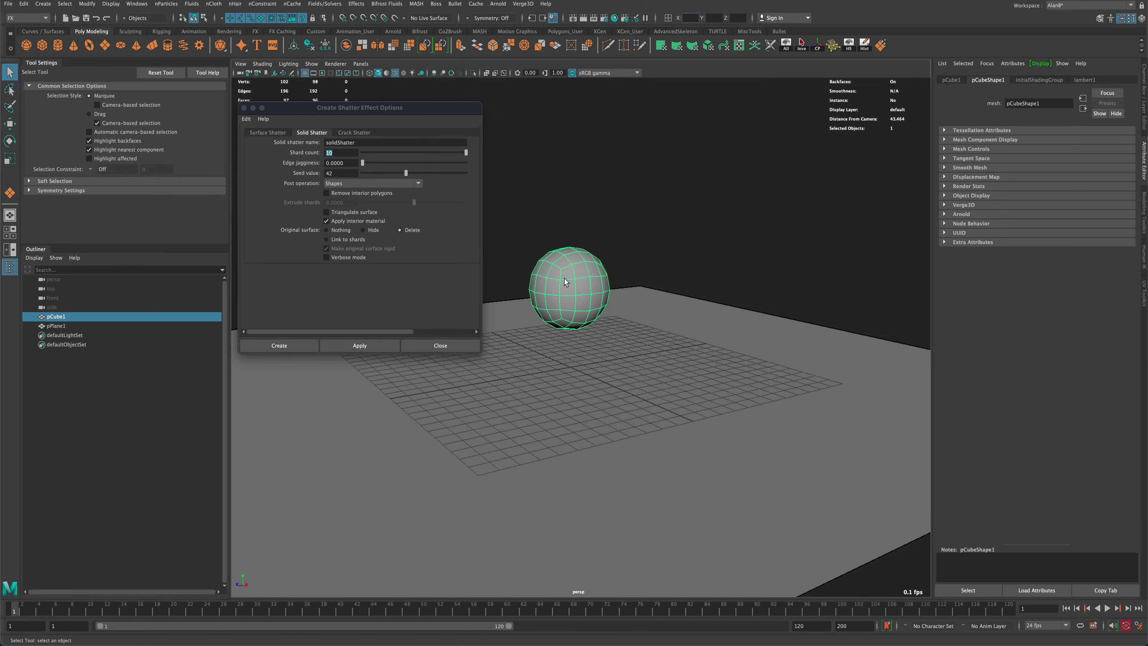
click(279, 346)
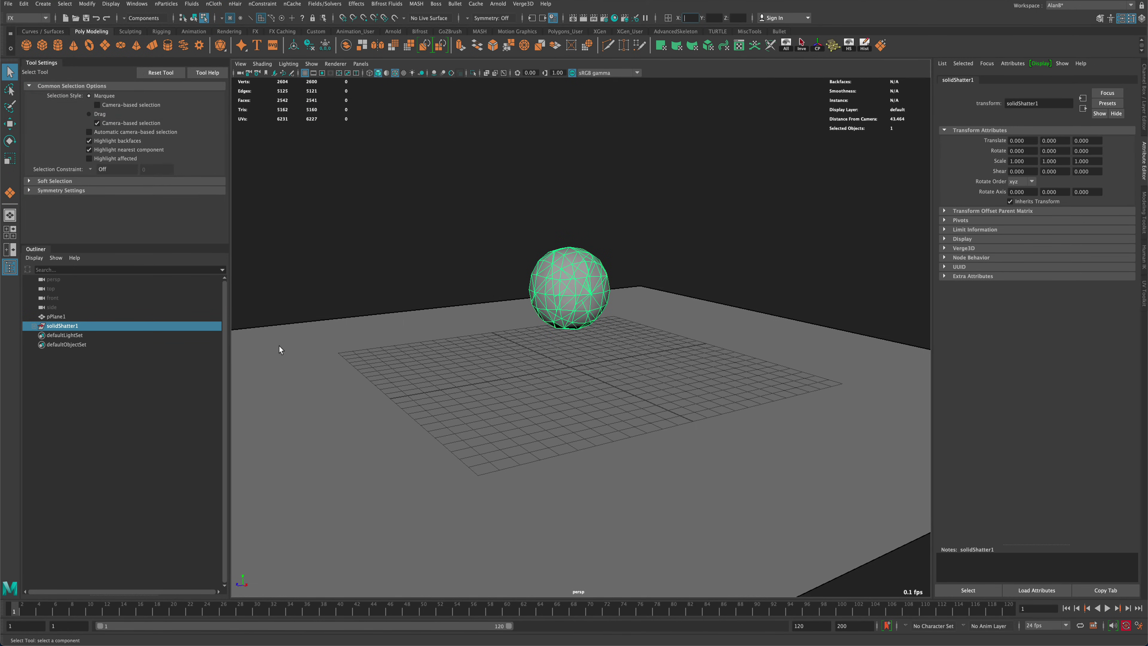
Expand solidShatter1 to check shard1 through shard10 over the floor, then collapse it.
click(36, 326)
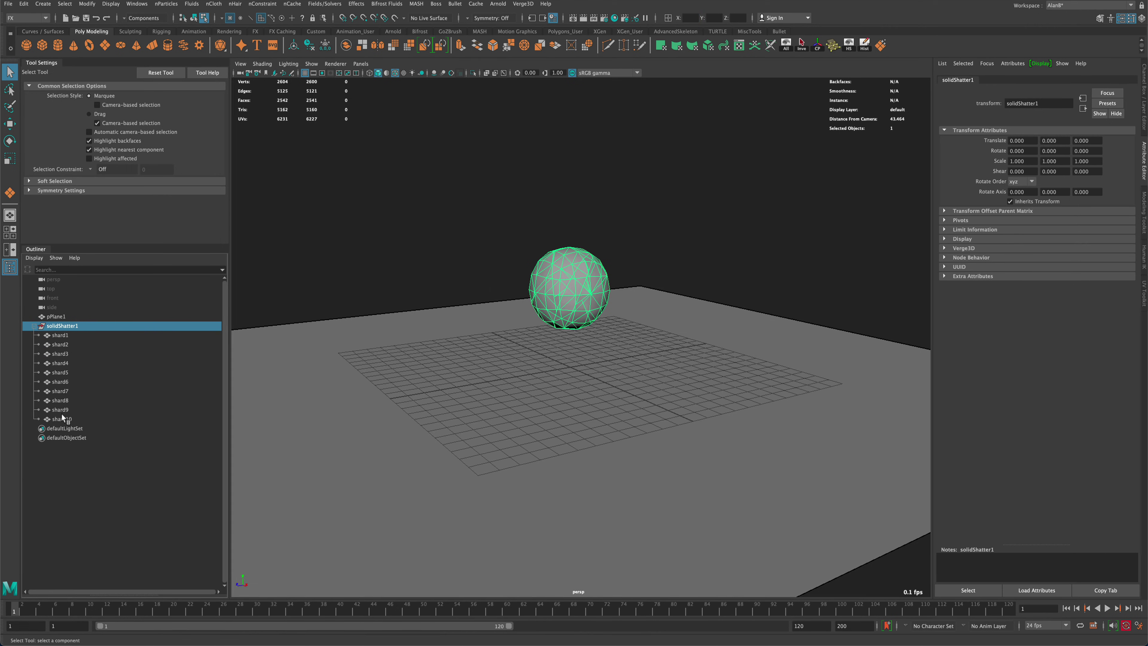
scroll(462, 276, up, 3)
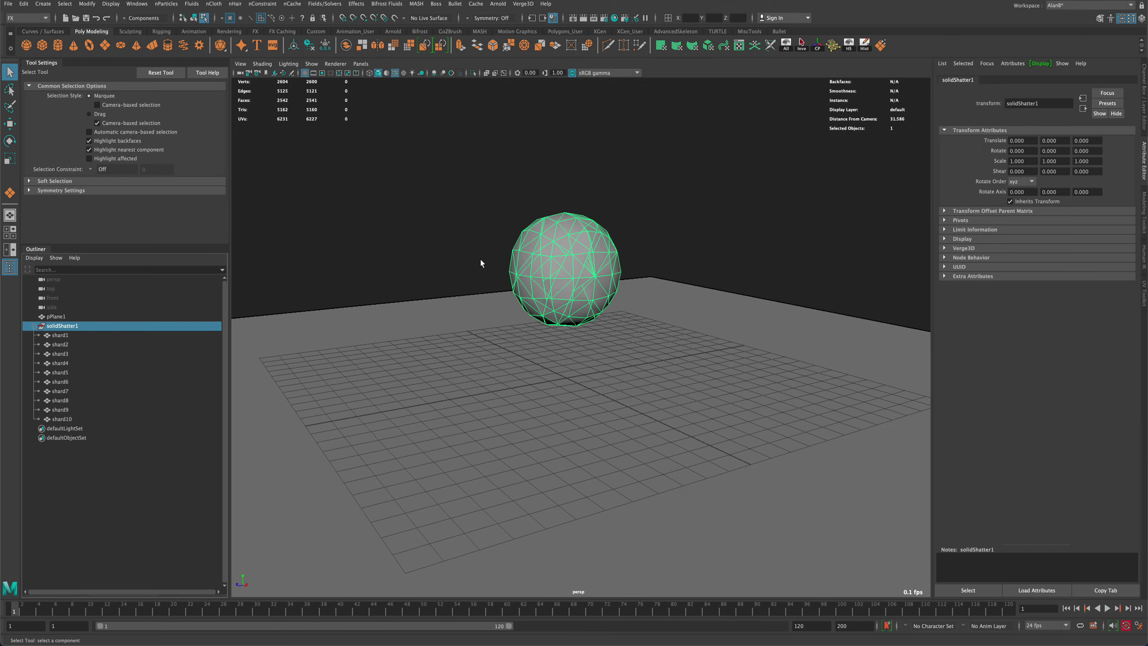
mouse_move(483, 213)
alt+mouse_down()
mouse_move(456, 225)
mouse_move(417, 210)
mouse_move(487, 212)
alt+mouse_up()
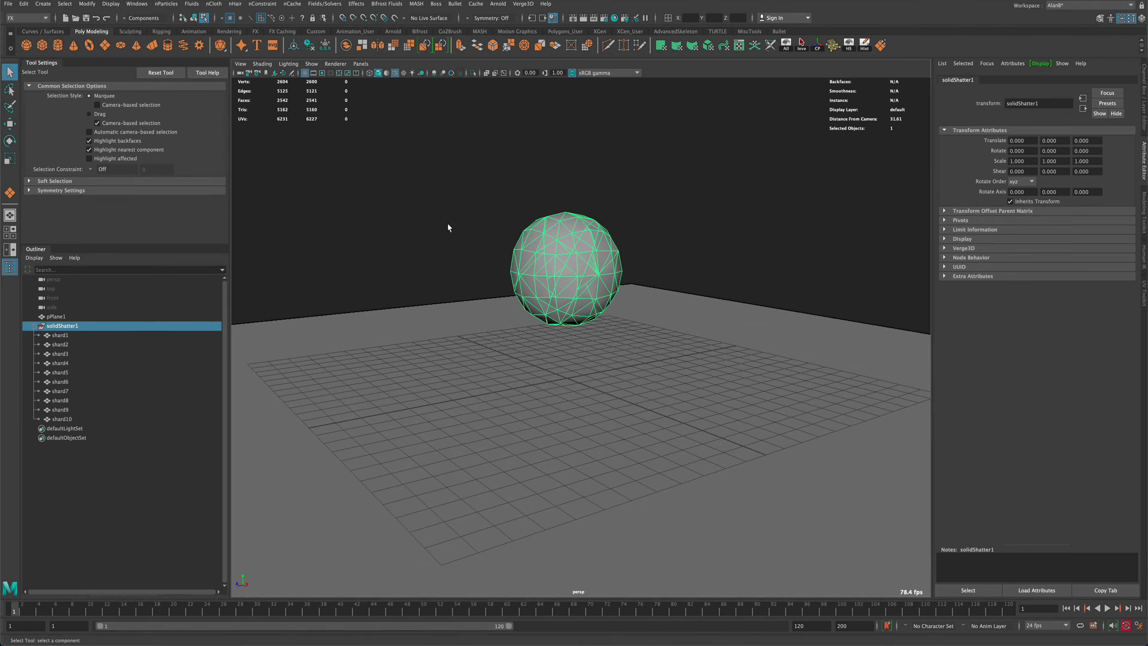
scroll(446, 228, down, 4)
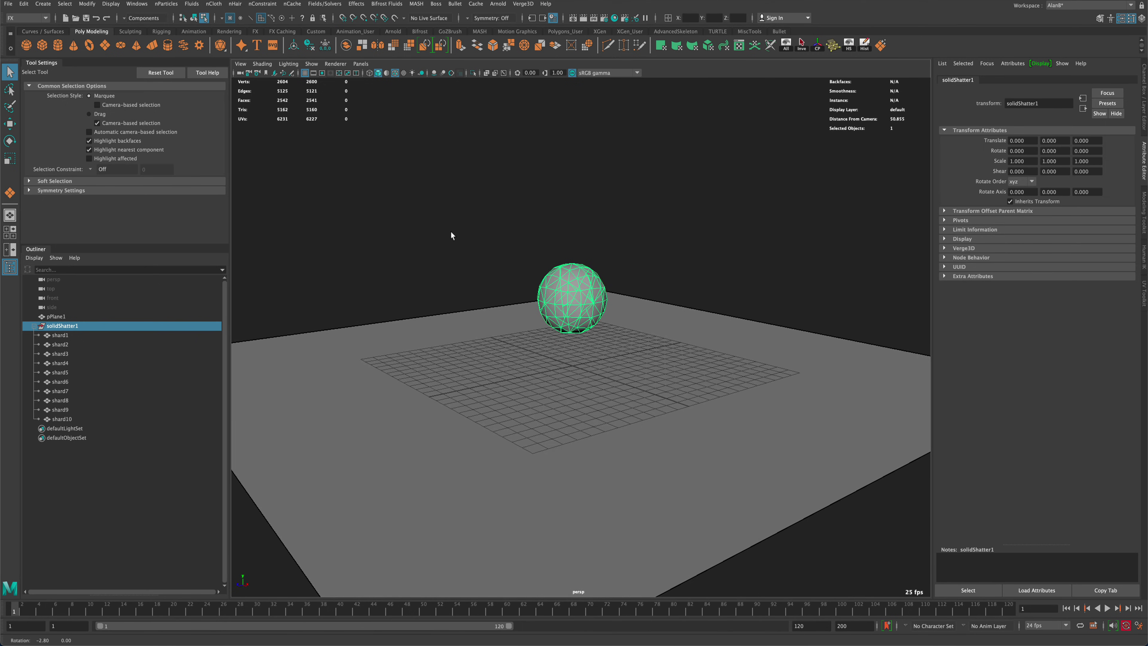
scroll(450, 226, up, 3)
scroll(461, 239, down, 4)
alt+drag(469, 244, 456, 246)
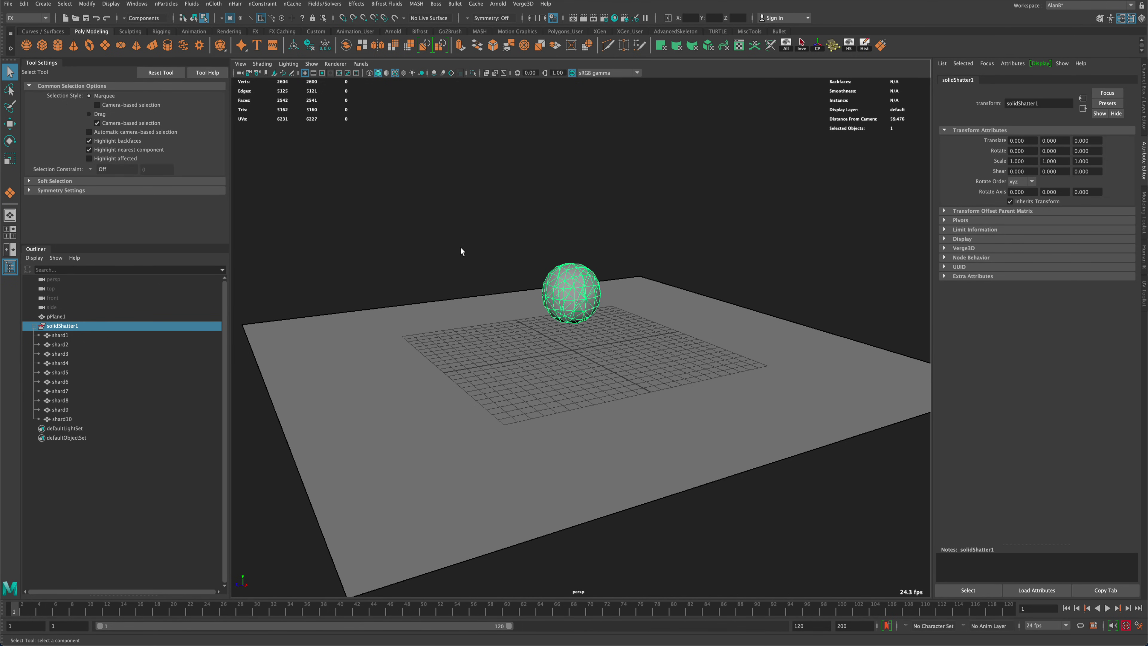
click(36, 325)
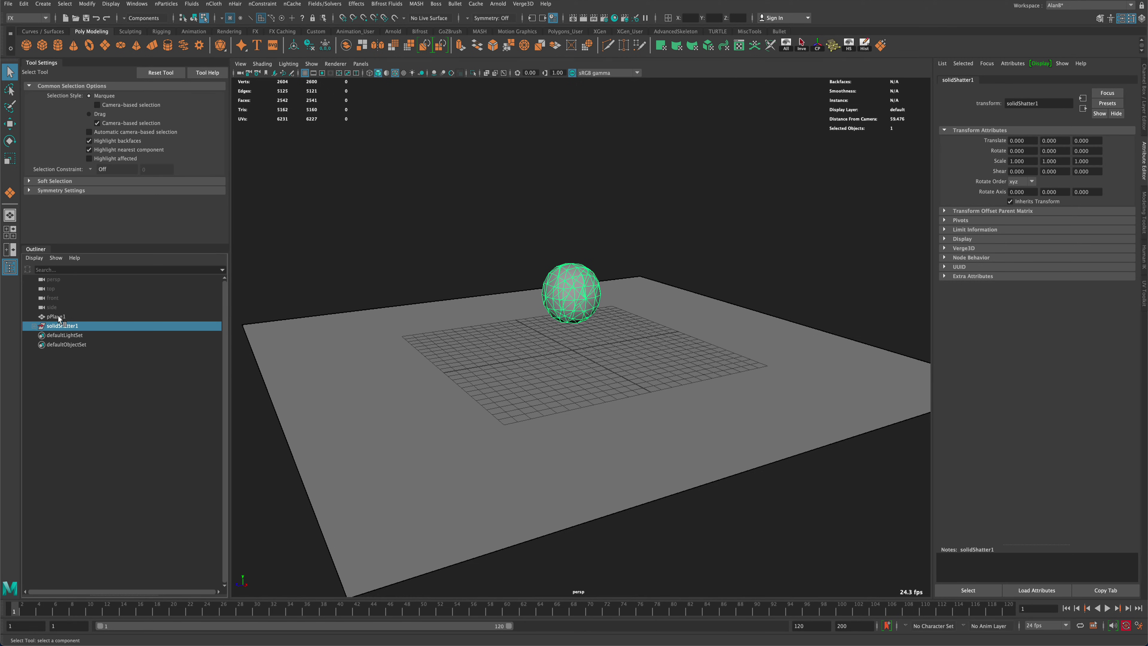
Make pPlane1 a passive Bullet rigid body from the Bullet shelf, then select solidShatter1.
click(56, 316)
click(779, 31)
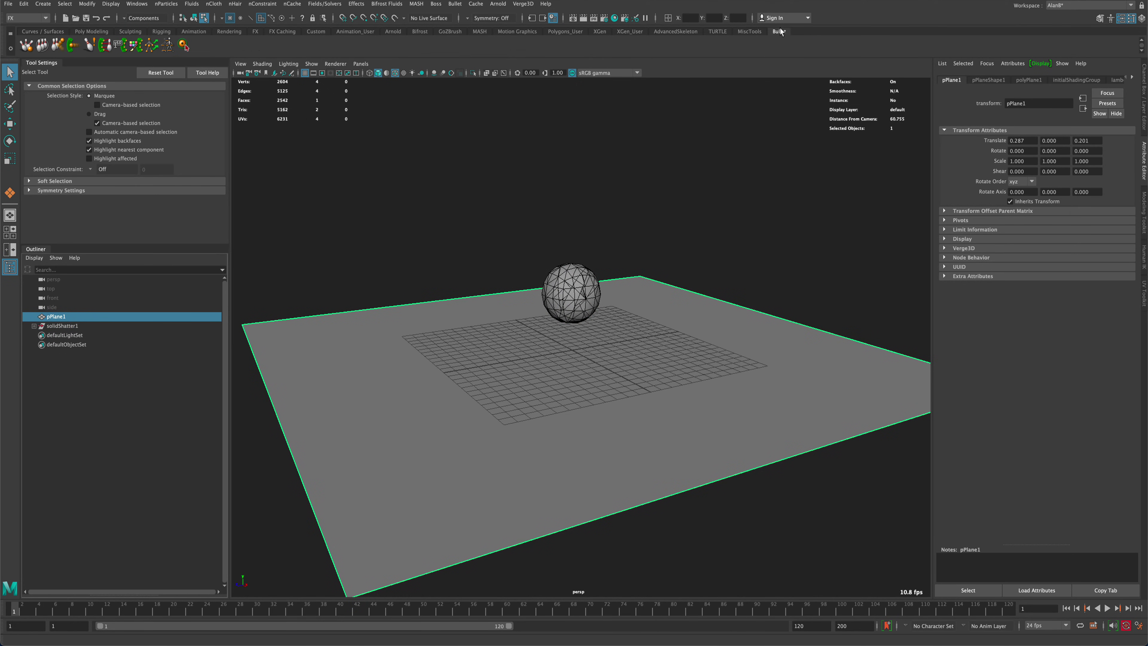
click(58, 45)
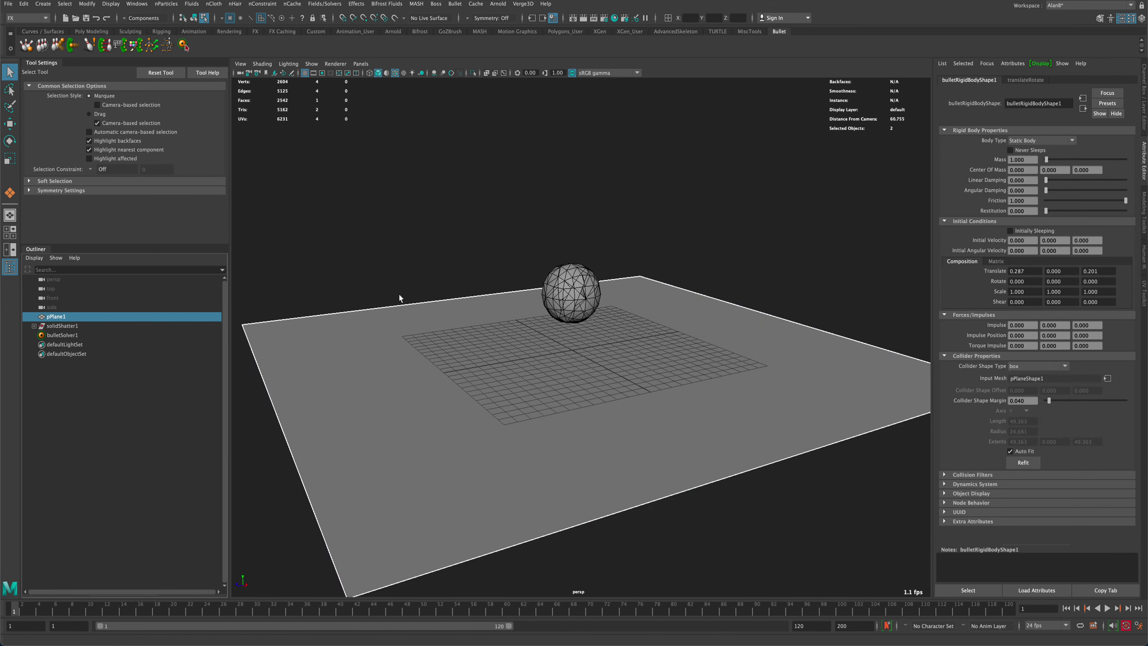
click(59, 326)
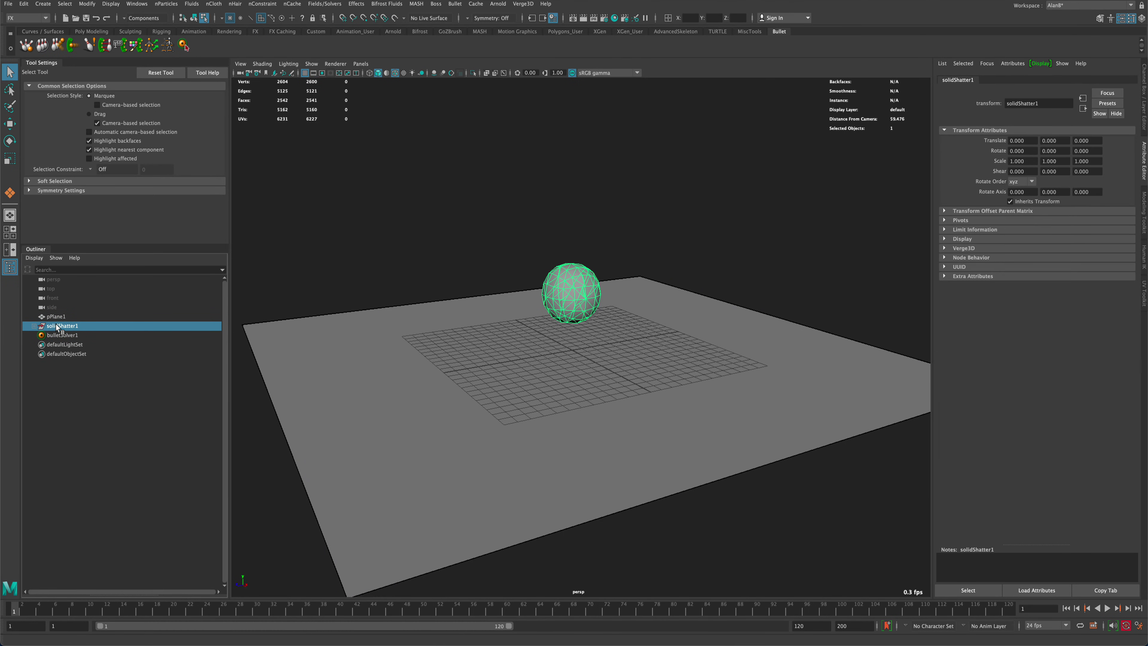
click(41, 45)
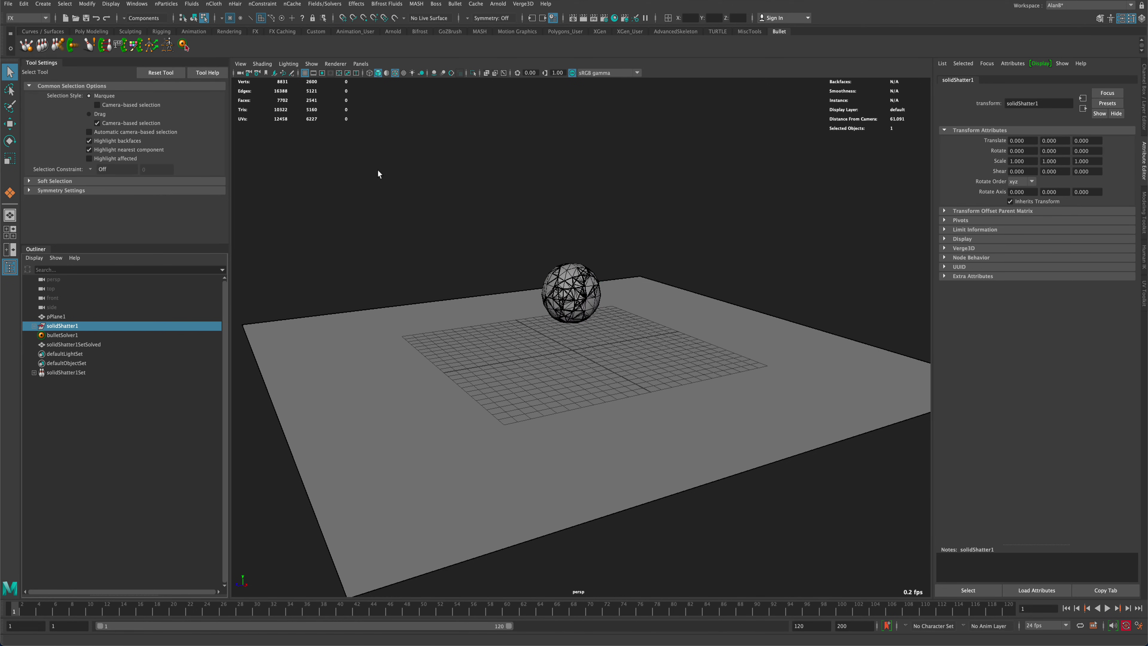
alt+drag(407, 195, 453, 217)
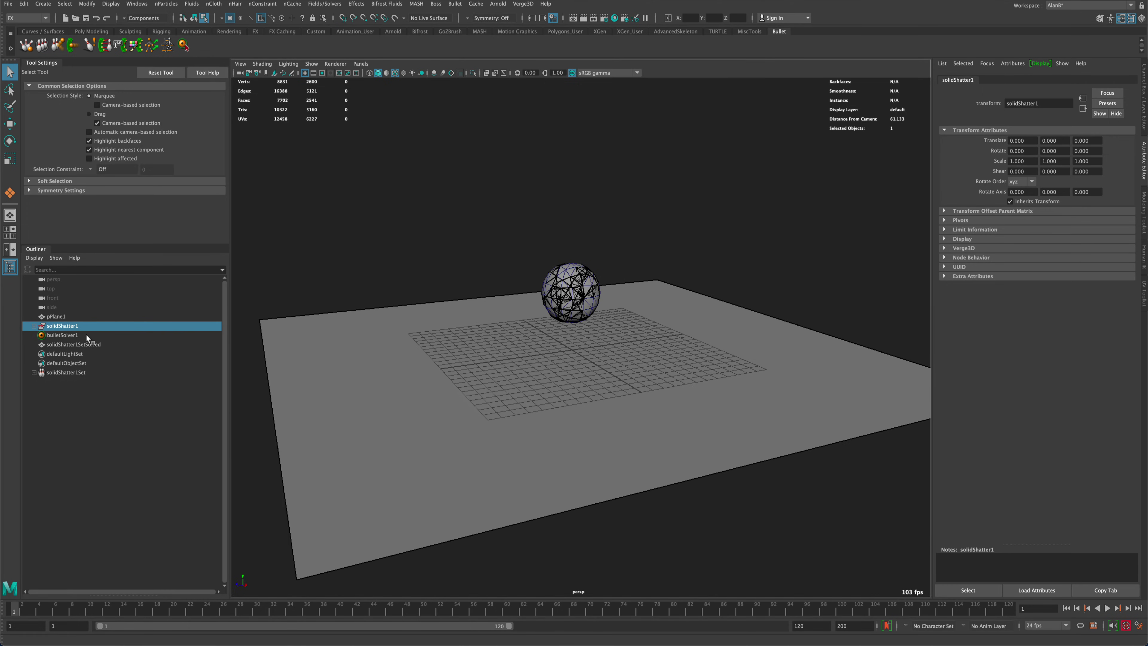
click(1106, 608)
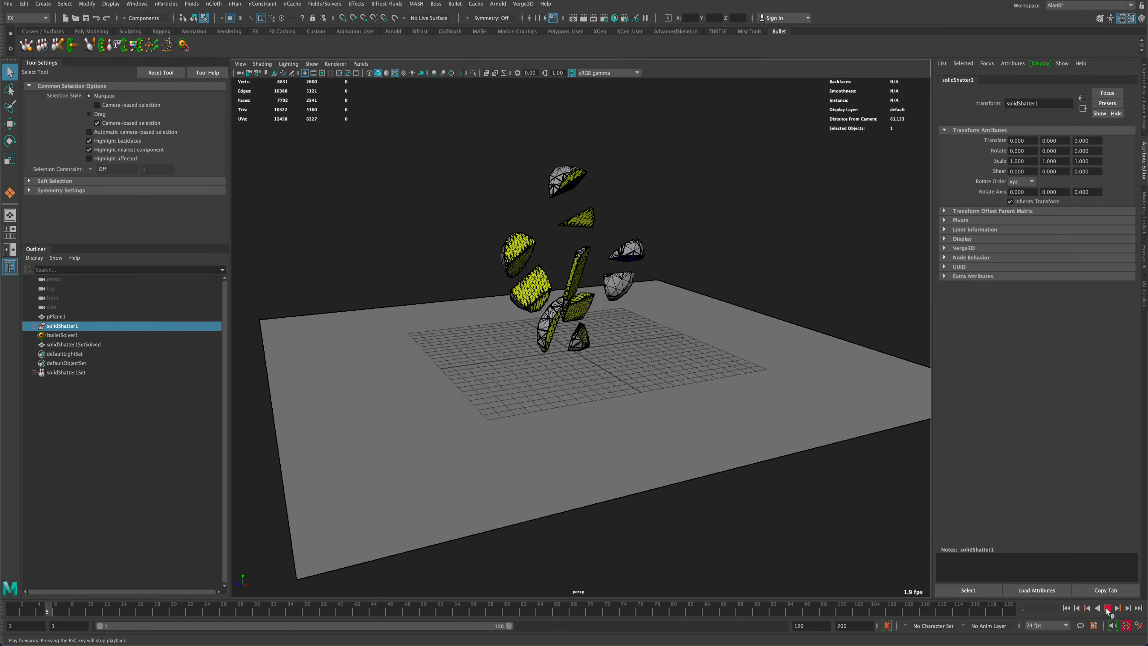
scroll(785, 492, down, 4)
alt+drag(785, 492, 782, 487)
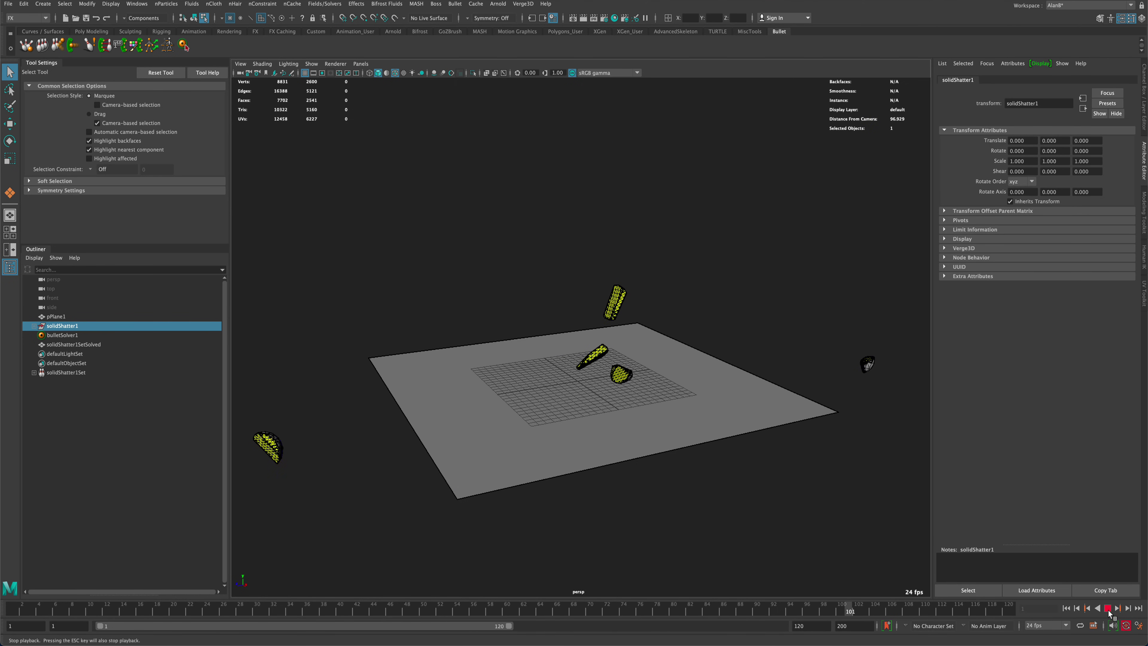
Rewind the simulation and scale floor plane pPlane1 uniformly to 4.633.
key(alt+shift+v)
scroll(758, 507, down, 3)
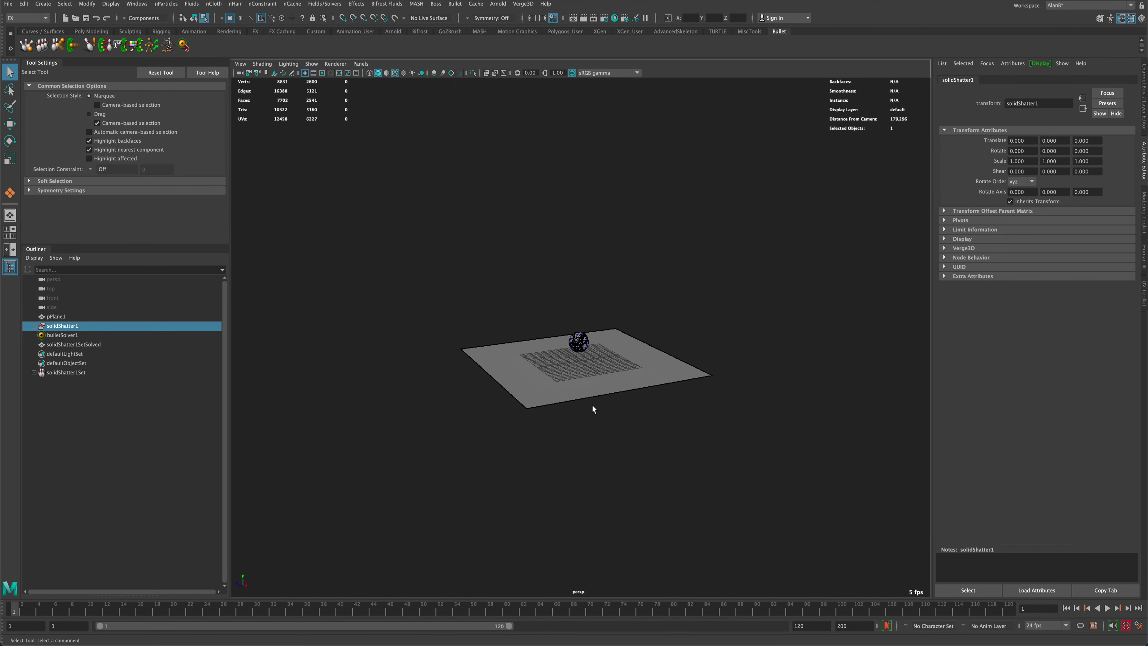
click(593, 402)
key(r)
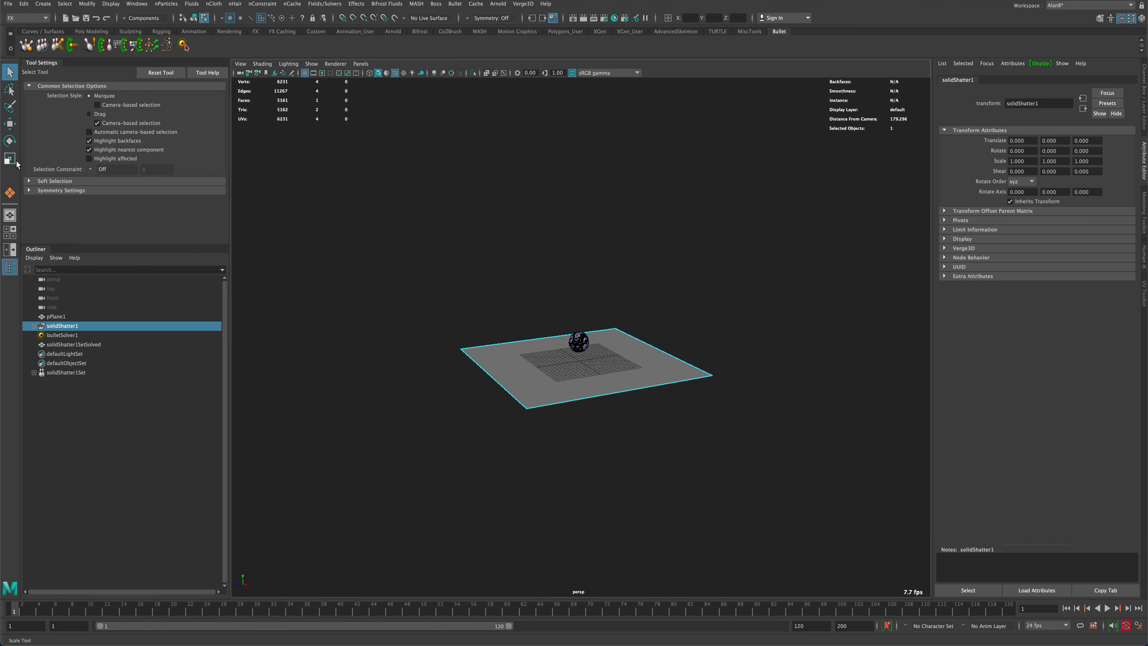
drag(578, 342, 923, 156)
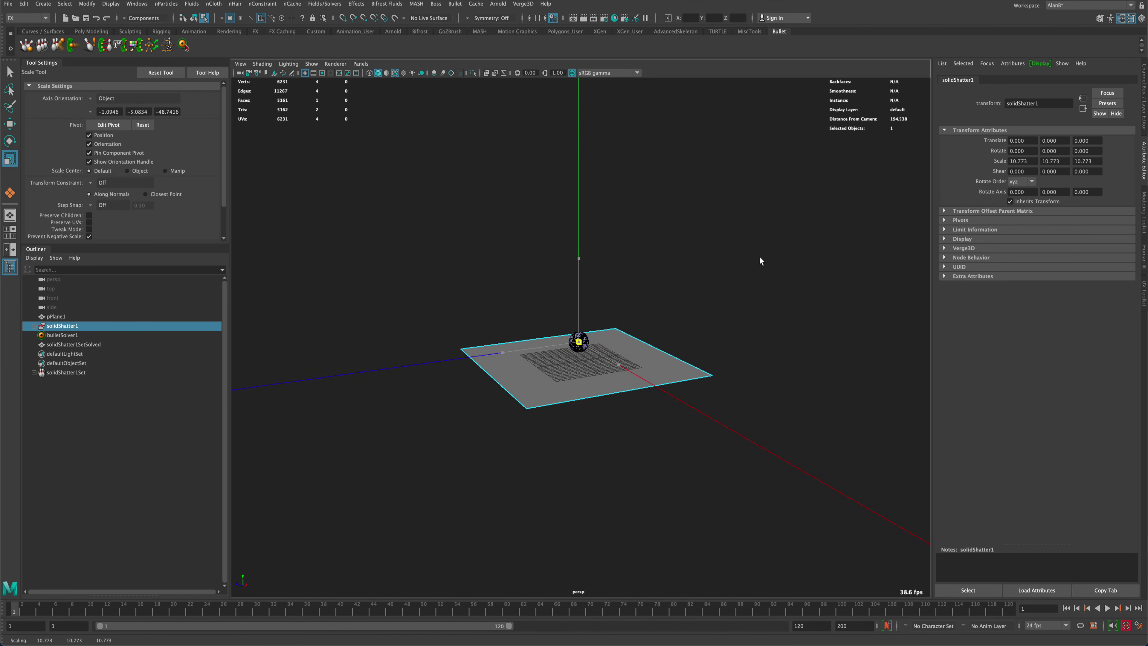
click(661, 365)
right_drag(662, 365, 685, 340)
drag(580, 361, 1061, 131)
Play the simulation so the shards land across the enlarged floor, then stop it.
scroll(745, 218, up, 2)
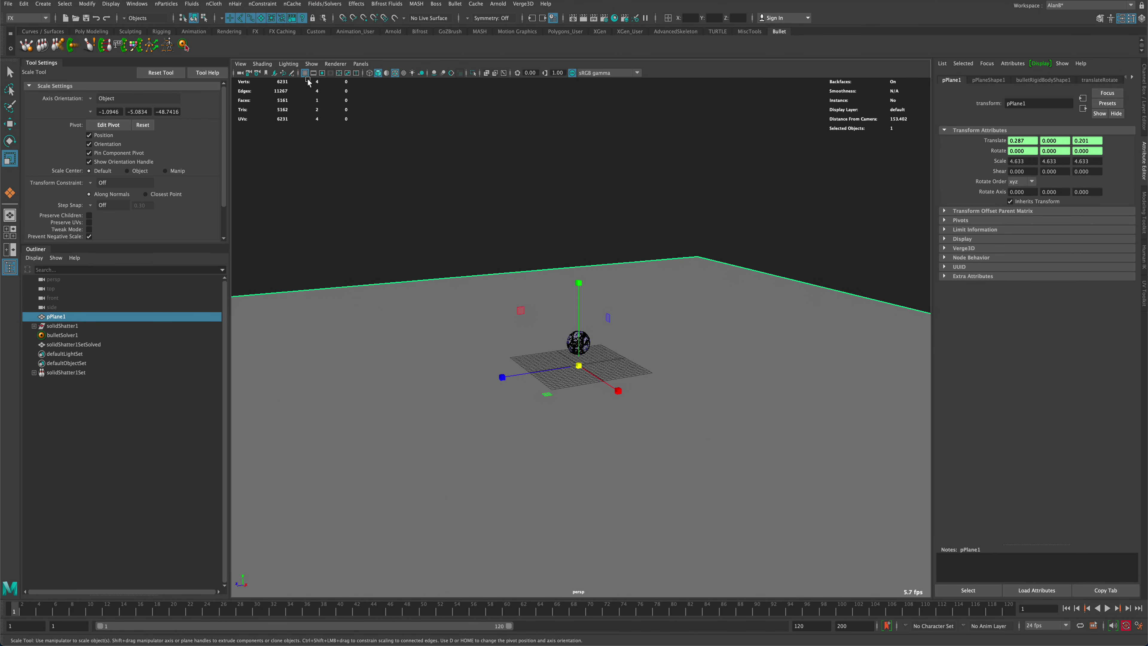
scroll(428, 205, up, 3)
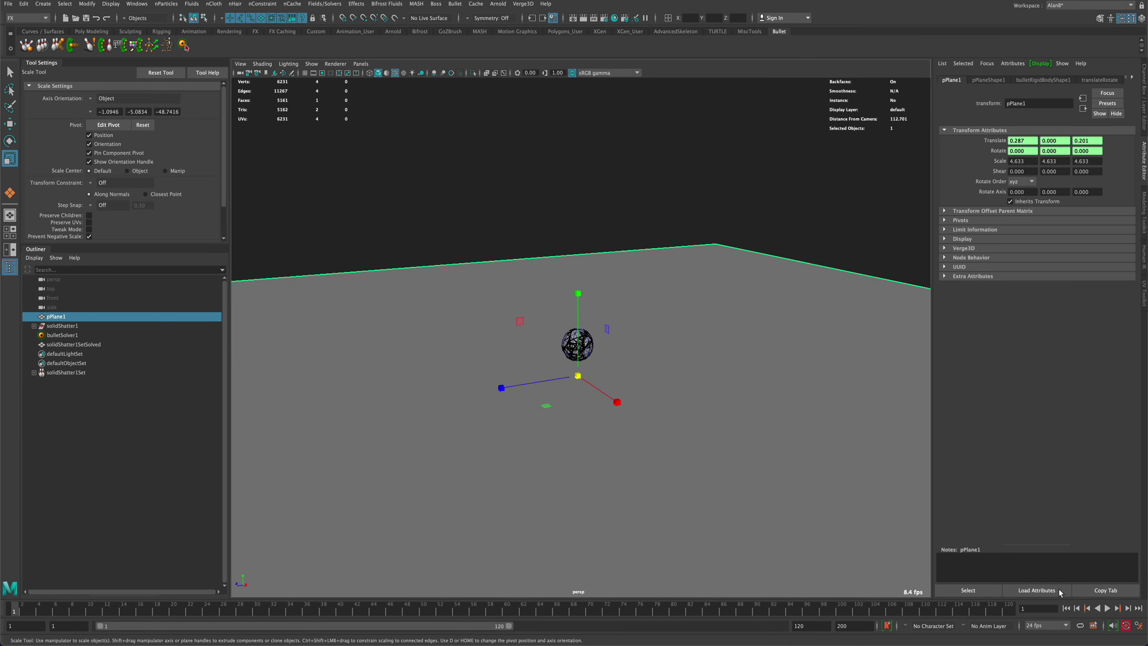
click(1109, 609)
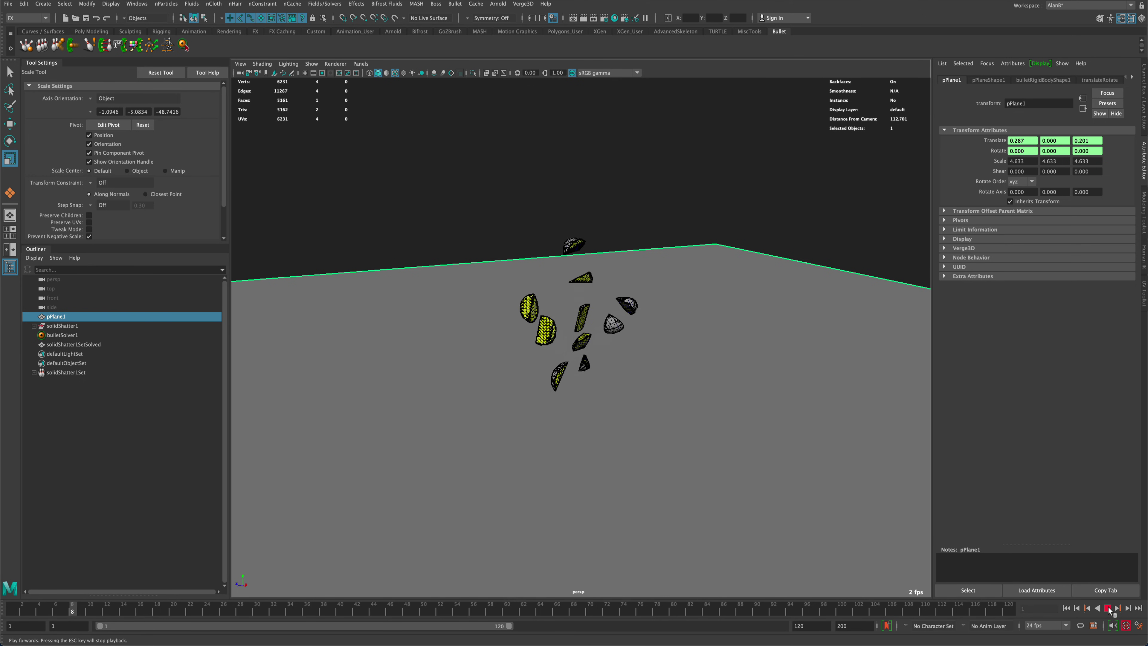
scroll(805, 482, down, 3)
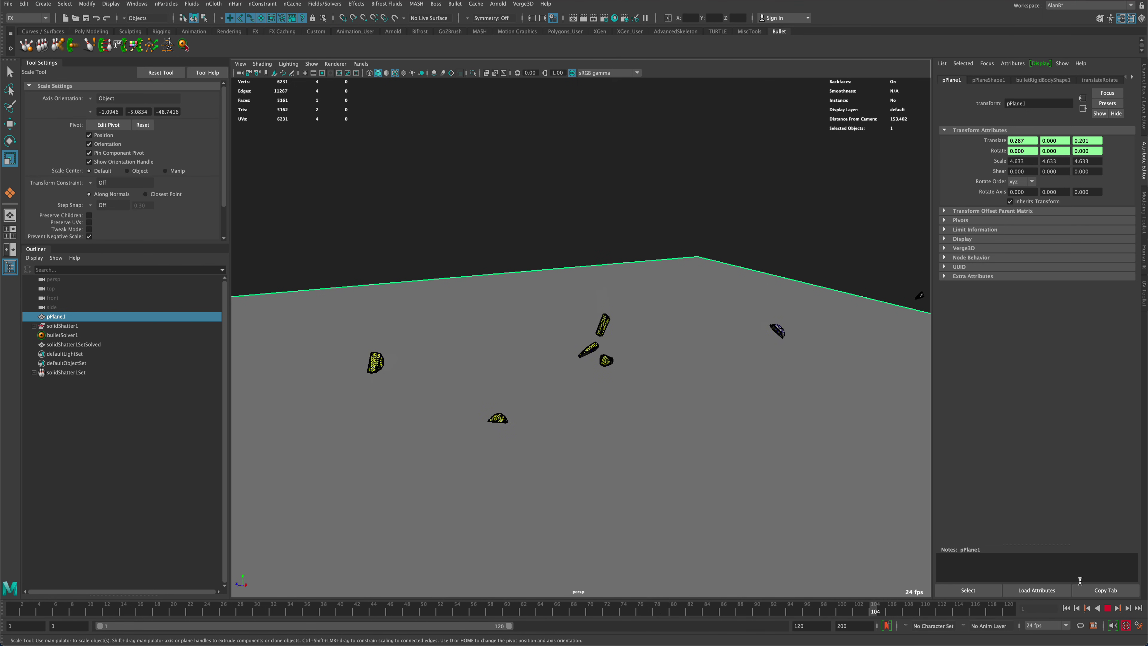
key(Escape)
Select bulletSolver1 in the Outliner to show its gravity and rewind to frame 1.
key(q)
click(110, 335)
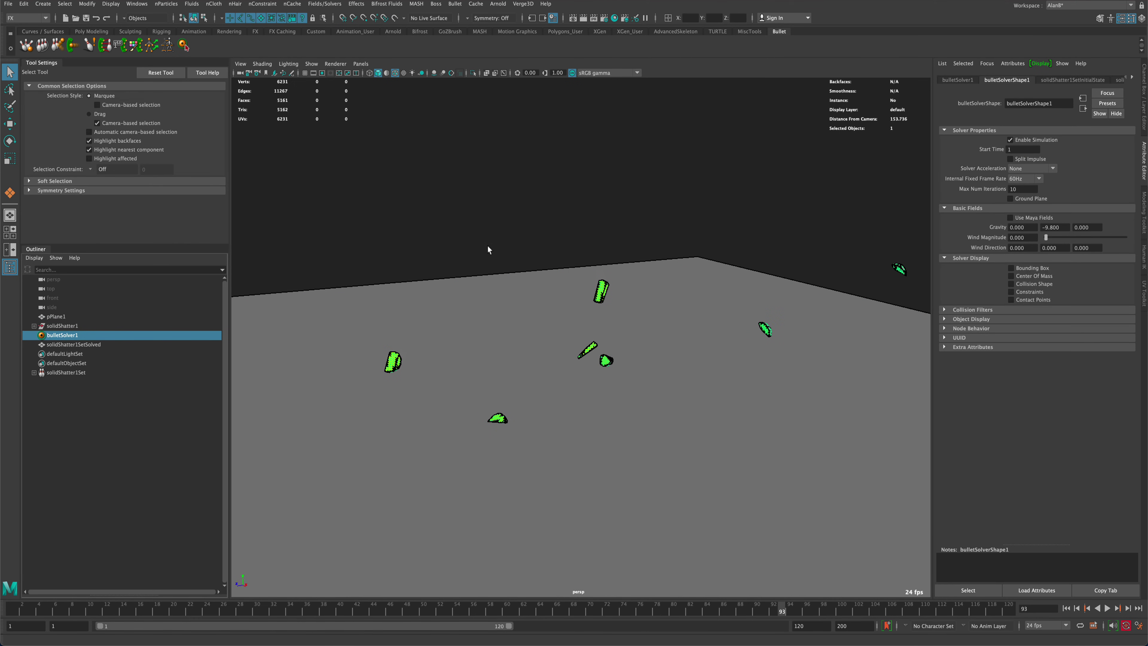
key(alt+shift+v)
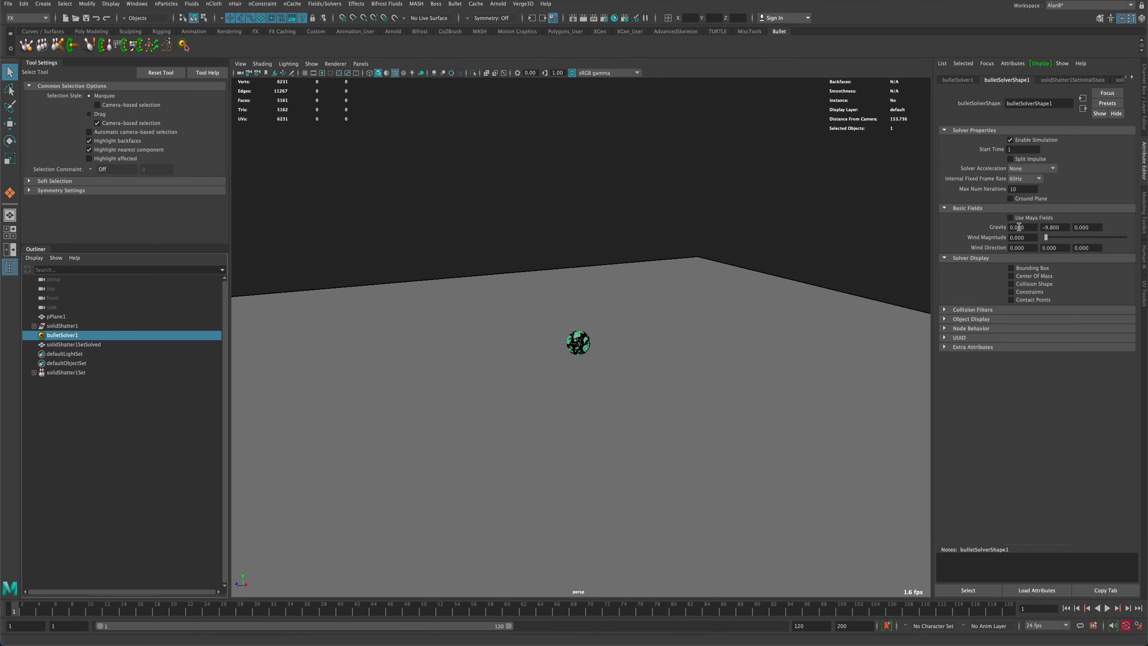
Set Bullet gravity Y to -90.8 and replay, orbiting to watch the shards scatter.
click(1048, 228)
key(Return)
click(1107, 608)
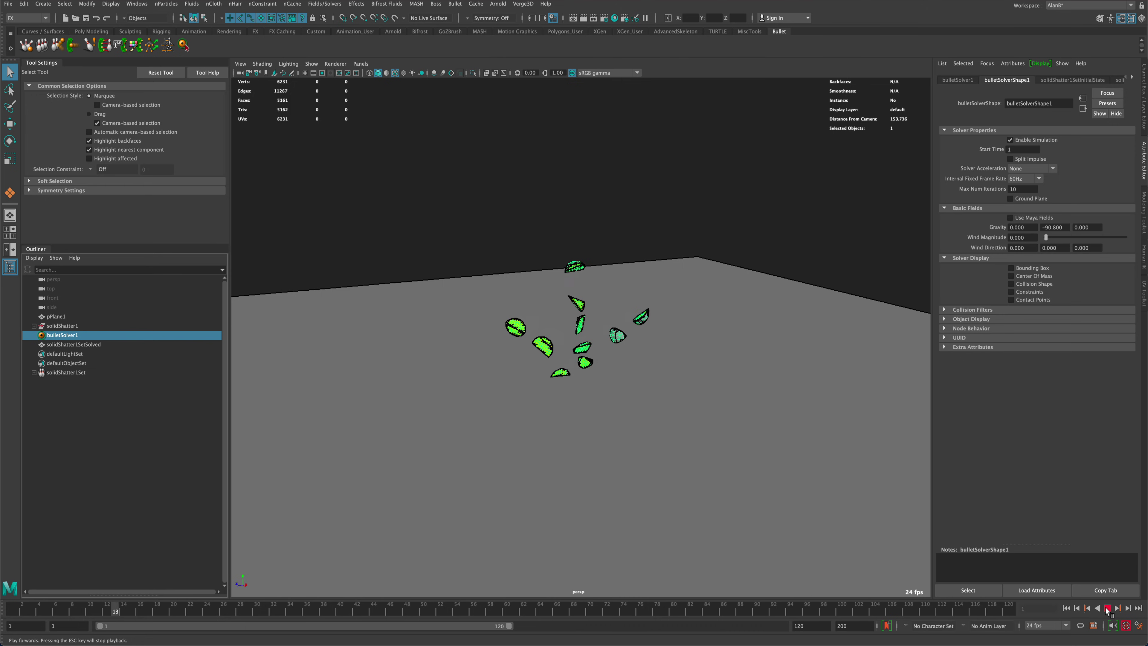
scroll(765, 471, up, 5)
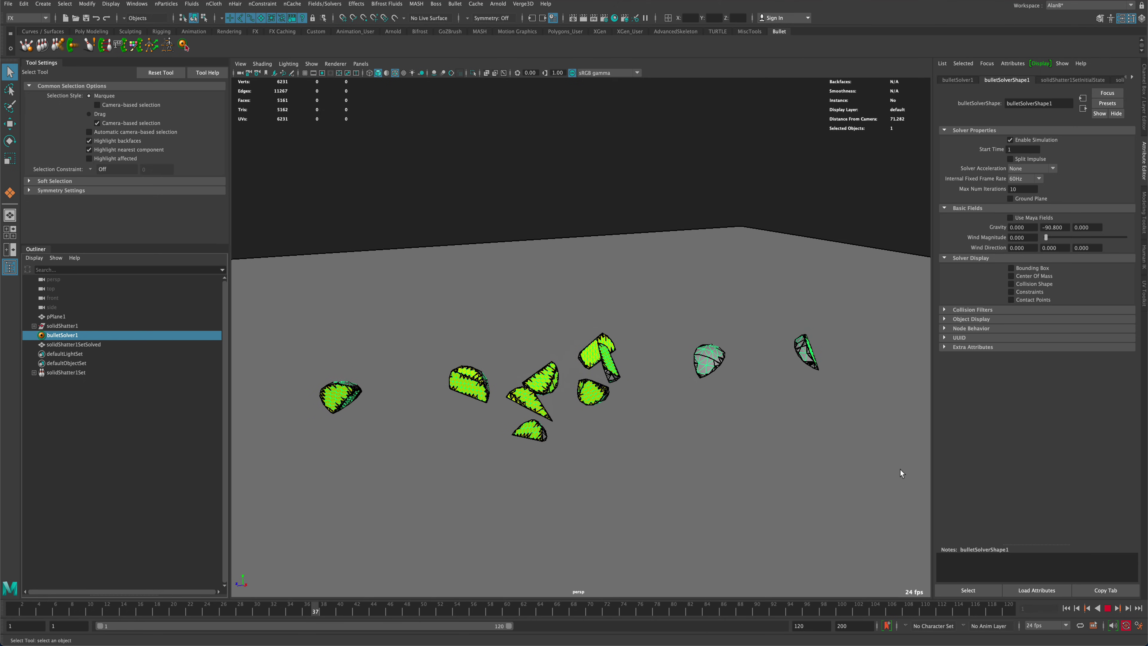
alt+drag(790, 445, 643, 443)
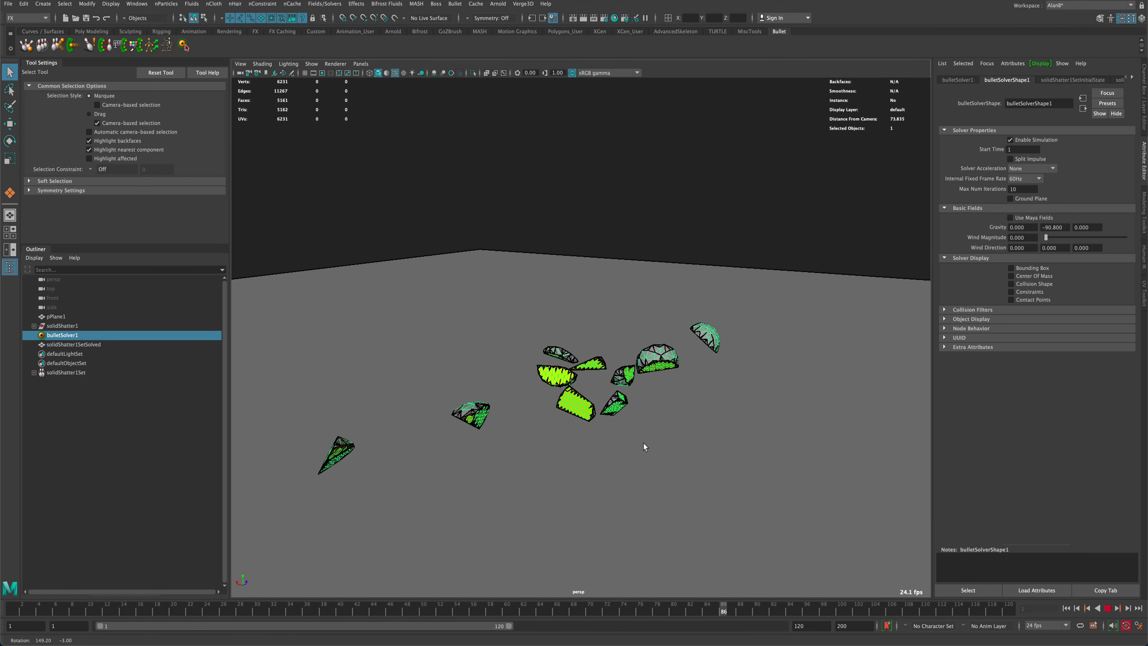